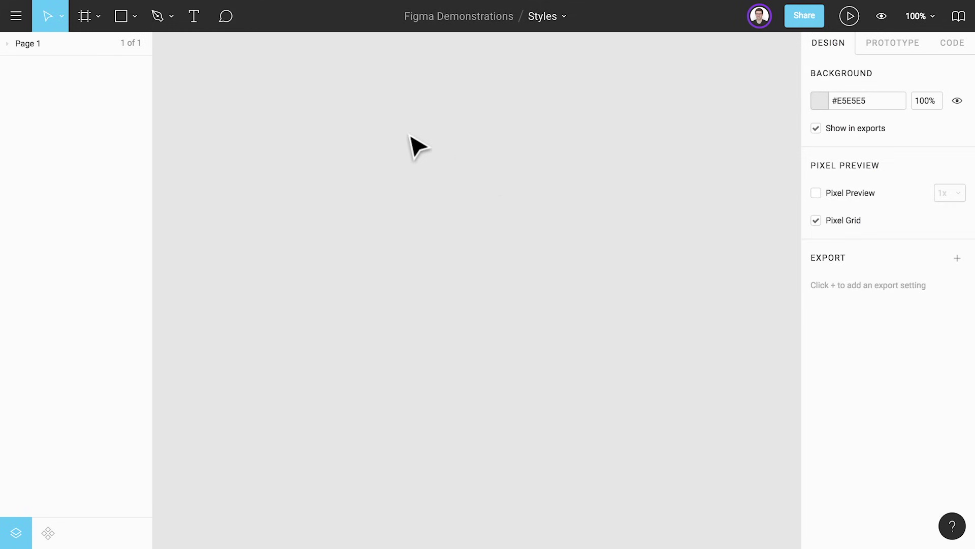
Draw a 100×100 circle on the canvas and fill it dark grey #434343
left_click(135, 17)
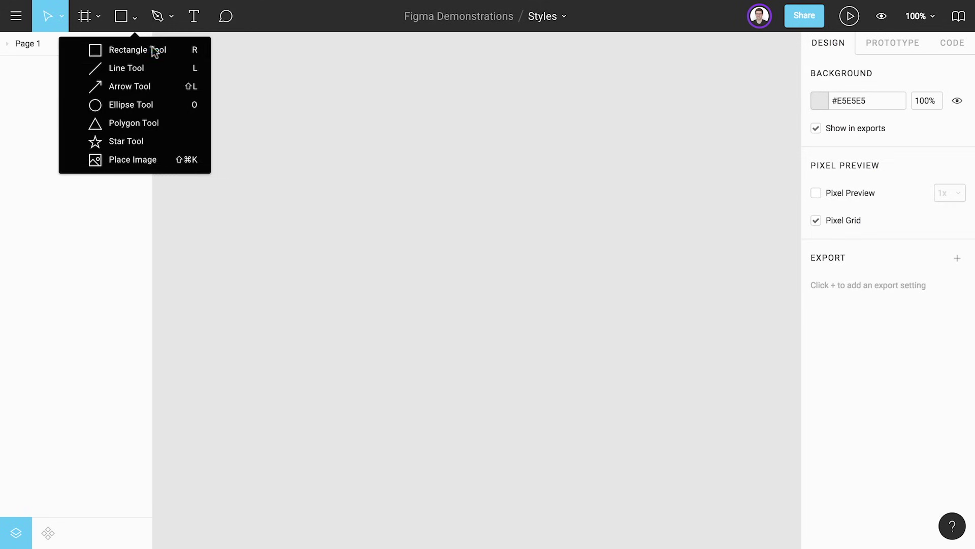
left_click(169, 103)
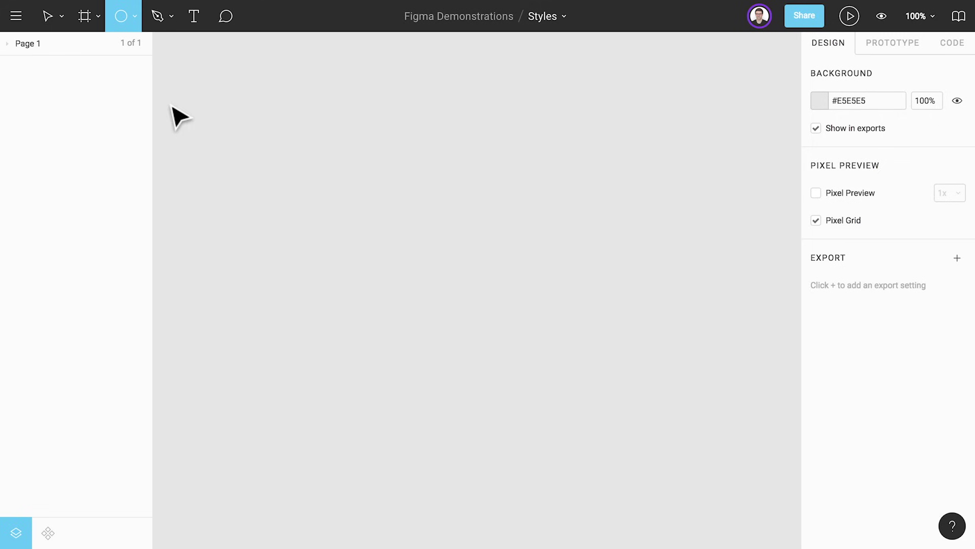
left_click(438, 239)
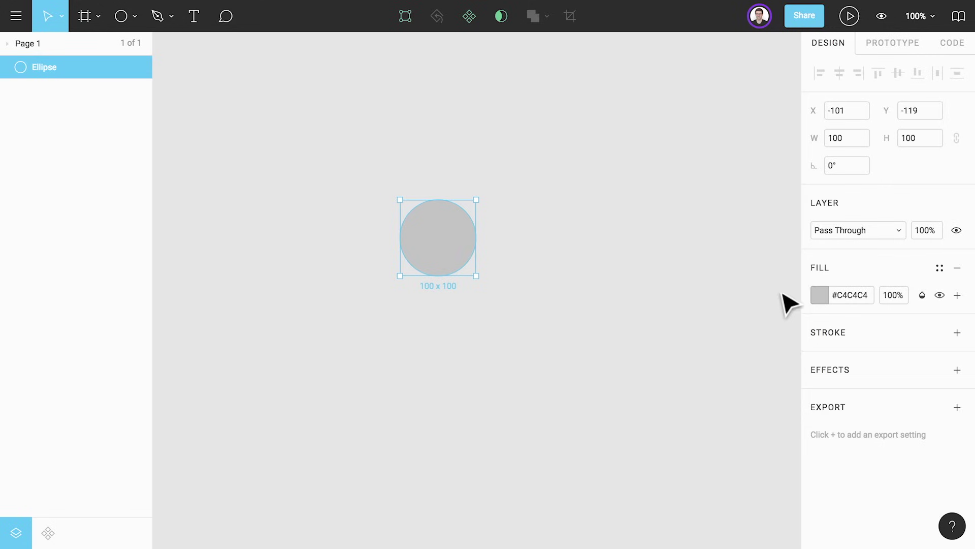
left_click(842, 293)
type("43434")
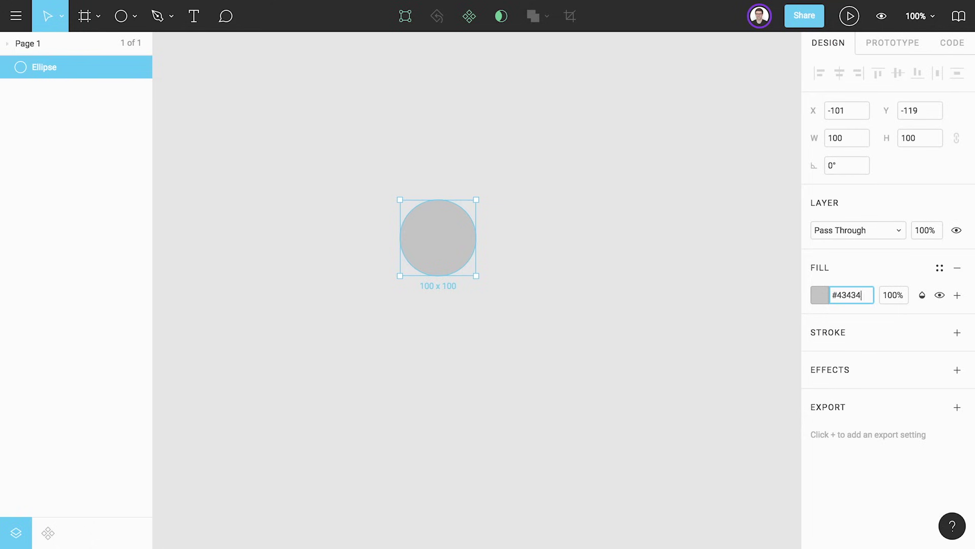
type("3")
key("Return")
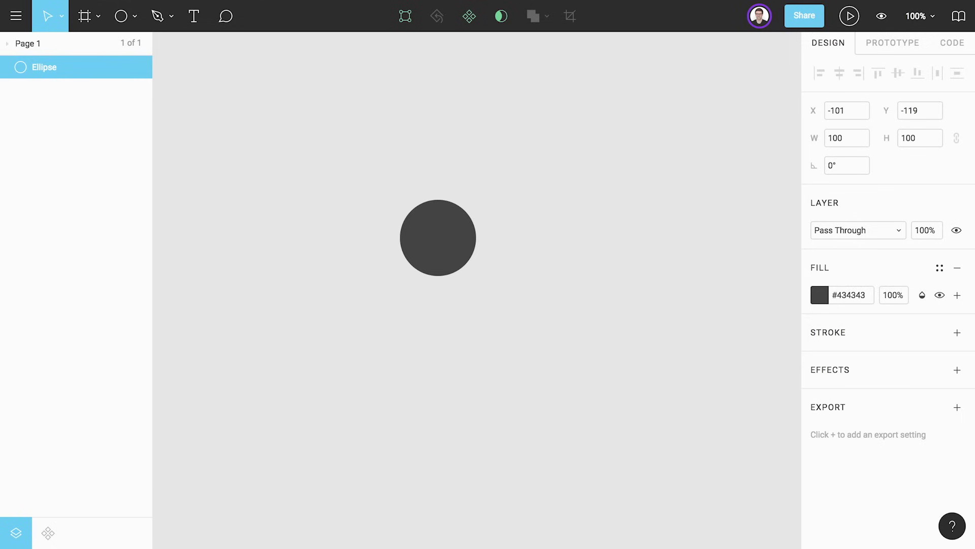
Save the circle's #434343 fill as a new colour style named 'Primary Text'
left_click(939, 268)
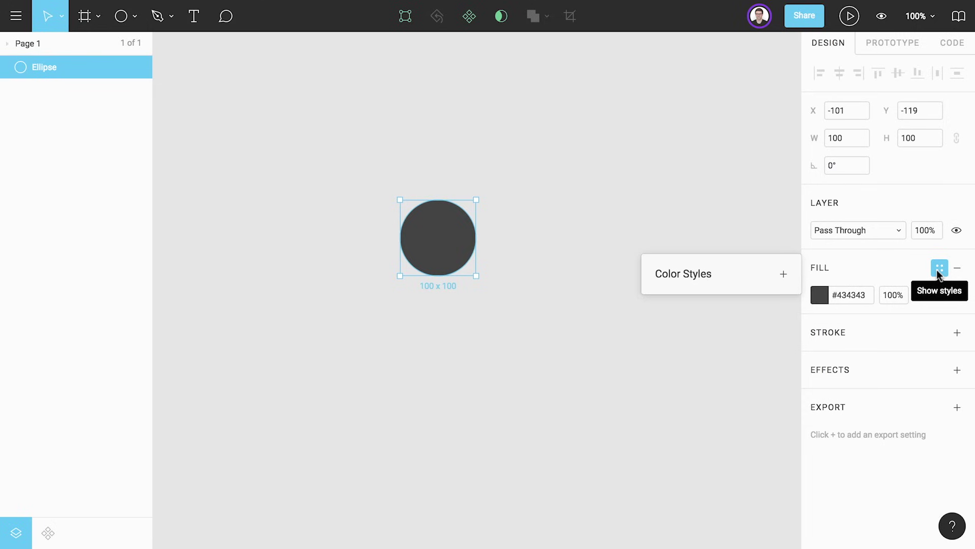
left_click(783, 275)
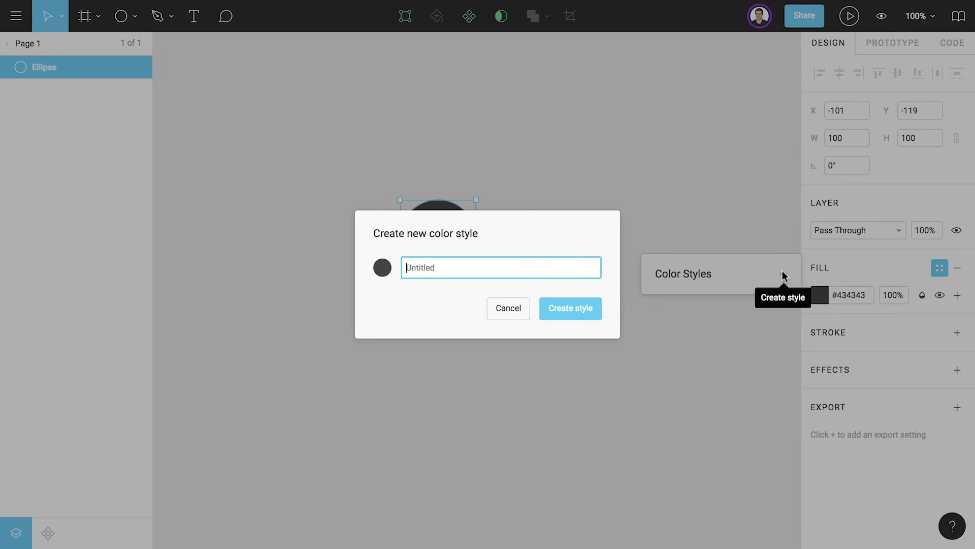
type("Primary Text")
key("Return")
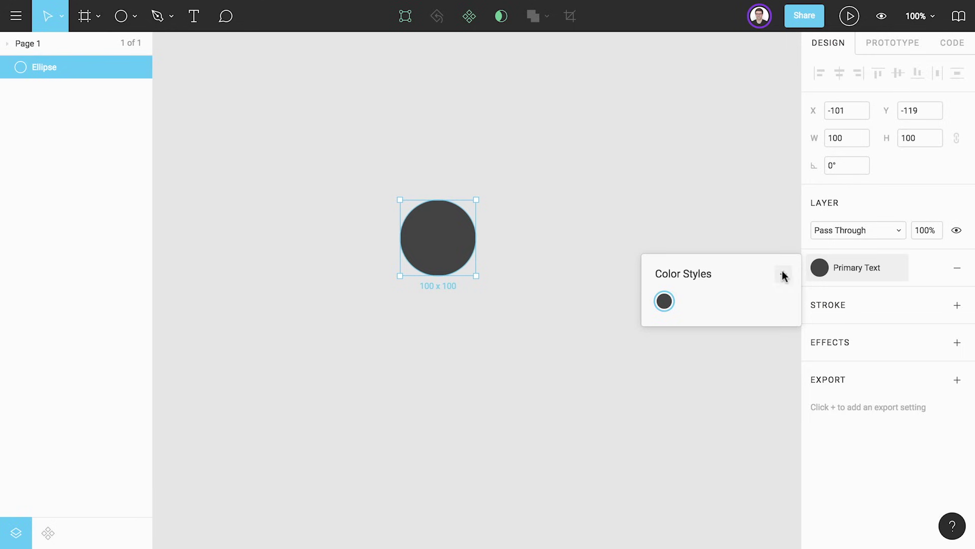
Deselect everything and view the Primary Text style's options without changing it
left_click(672, 231)
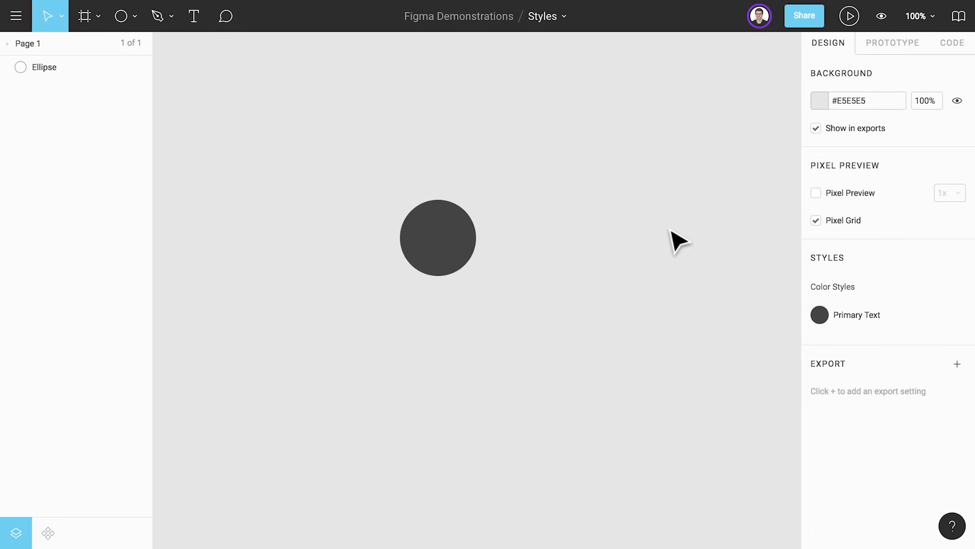
right_click(898, 314)
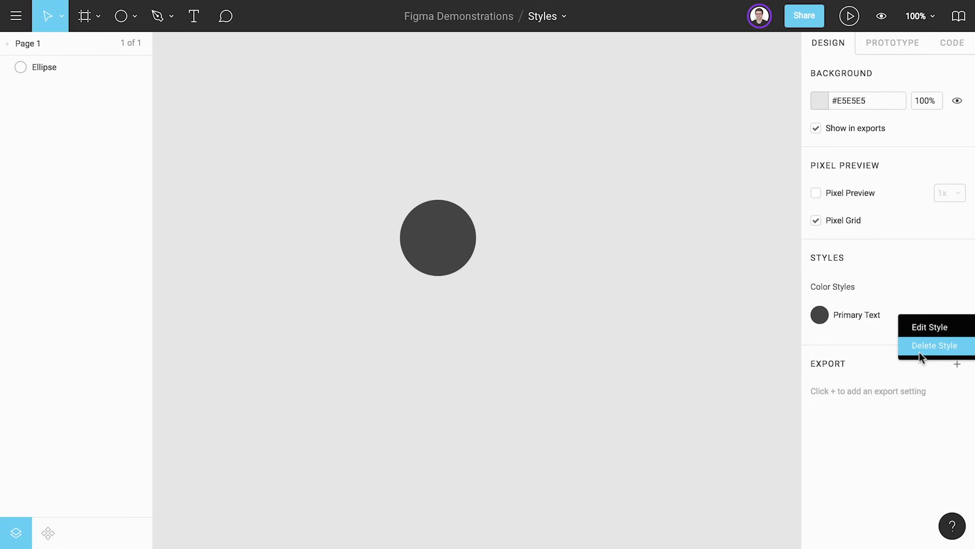
left_click(782, 362)
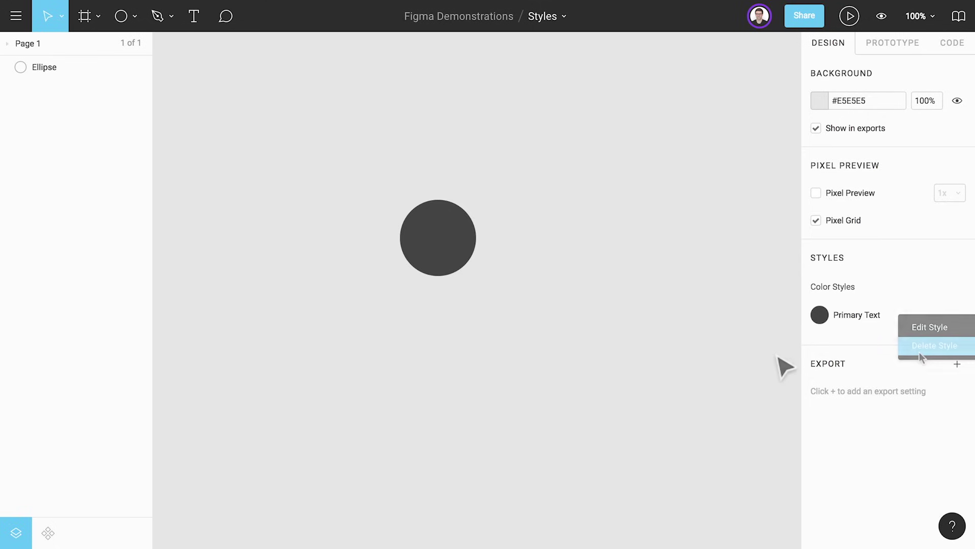
Duplicate the circle to its right, preview Primary Text in red, then revert it to #434343
left_click(461, 252)
left_click_drag(462, 252, 569, 249)
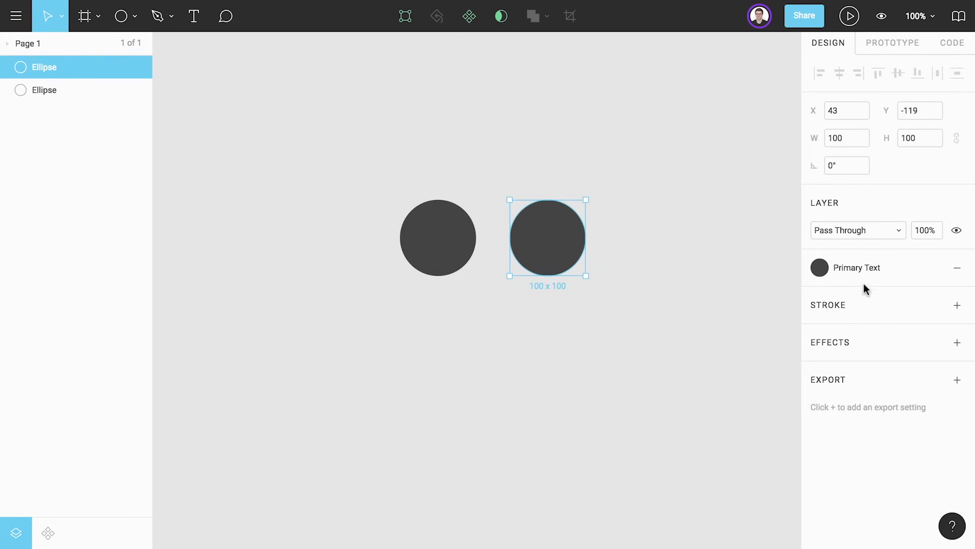
mouse_move(883, 275)
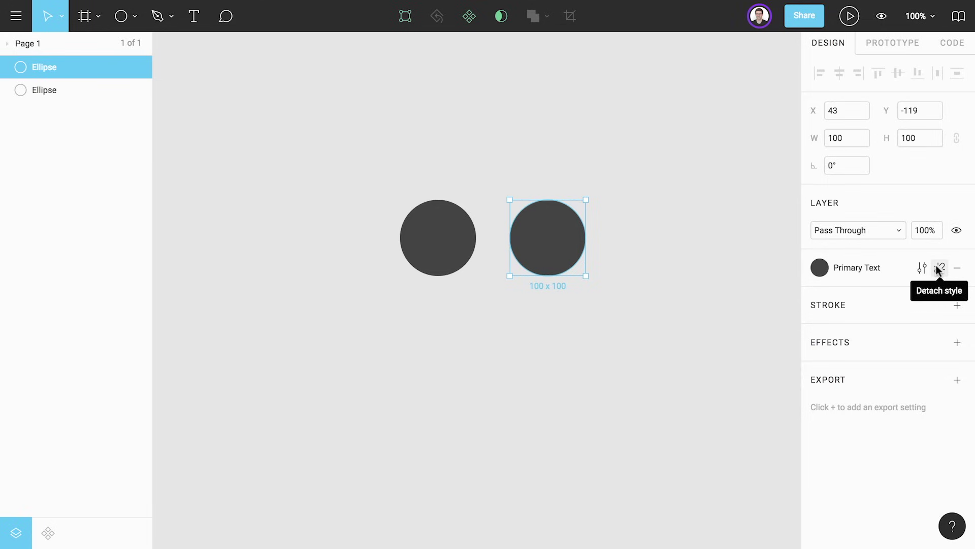
left_click(916, 265)
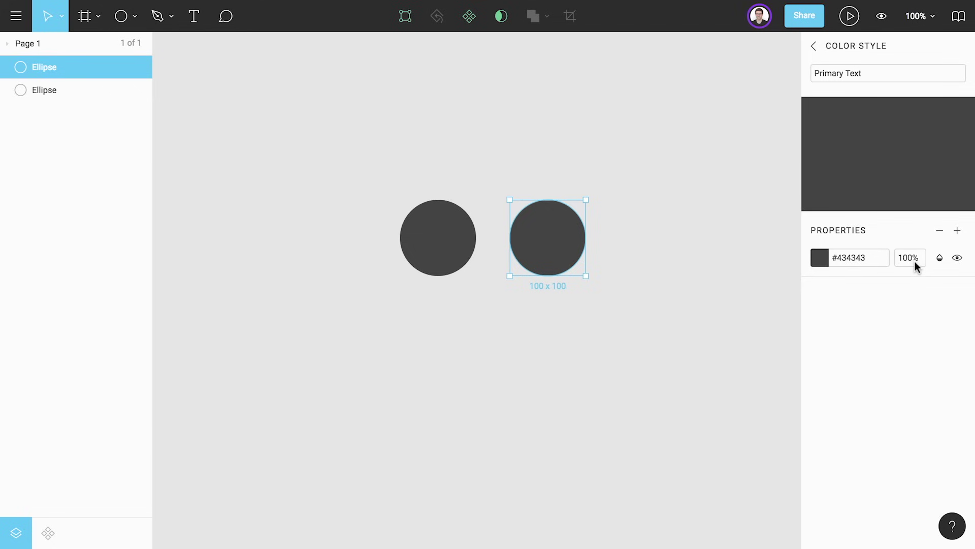
key("Tab")
left_click(819, 258)
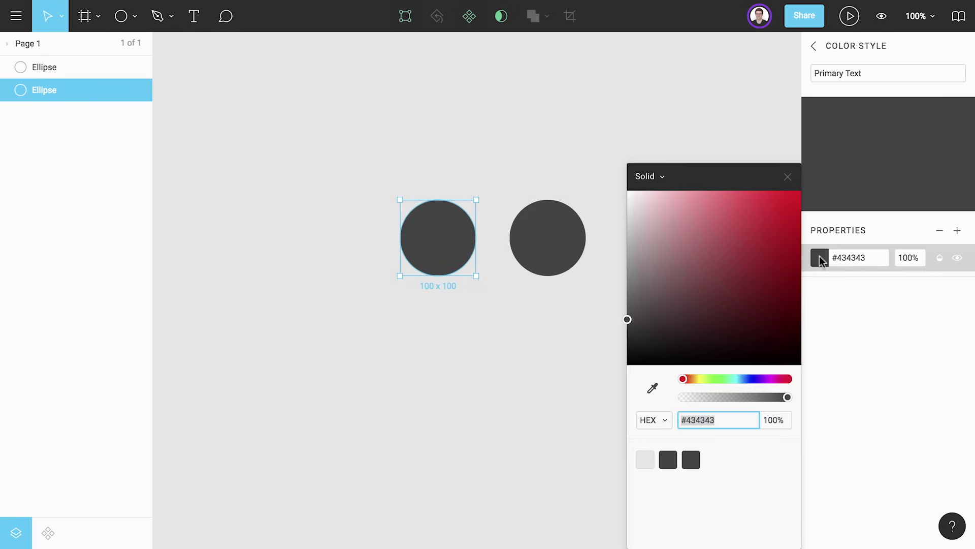
left_click_drag(628, 320, 794, 197)
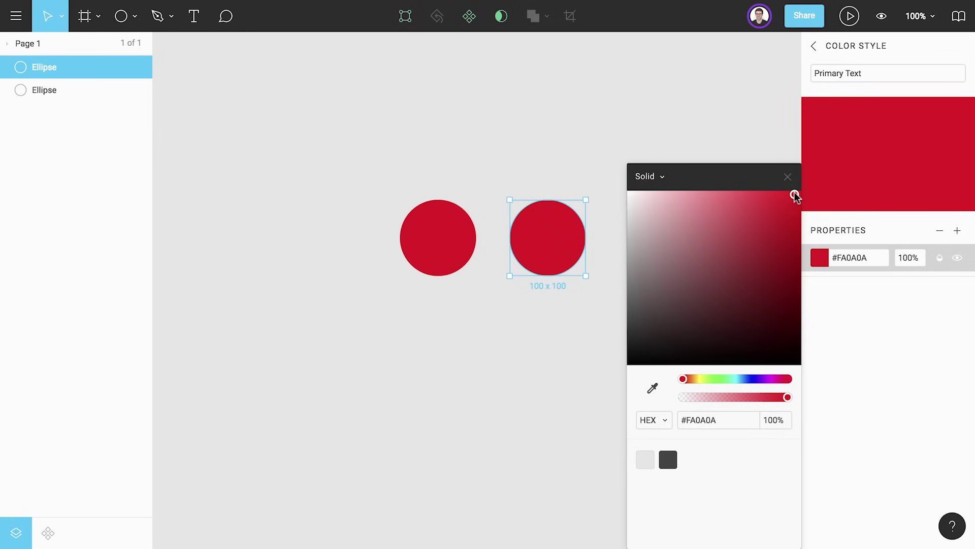
key("ctrl+z")
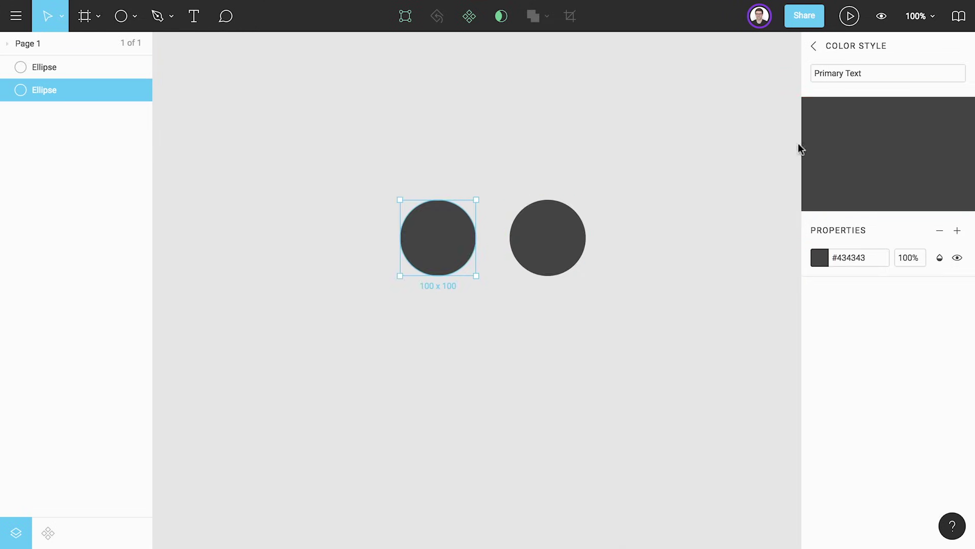
left_click(813, 47)
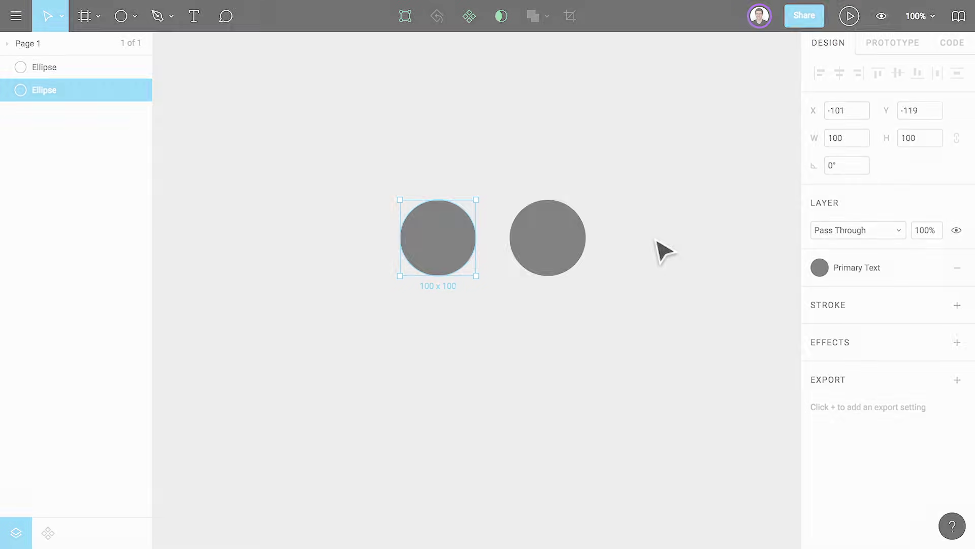
Detach the right circle from Primary Text, then recolour the Primary Text style to red #AB1D1D
key("shift+Tab")
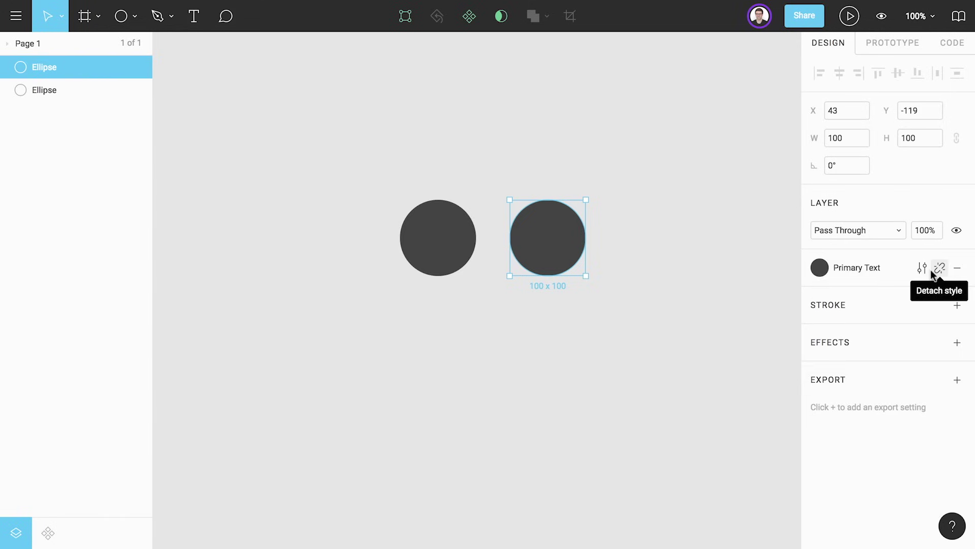
left_click(939, 268)
left_click(466, 252)
left_click(858, 268)
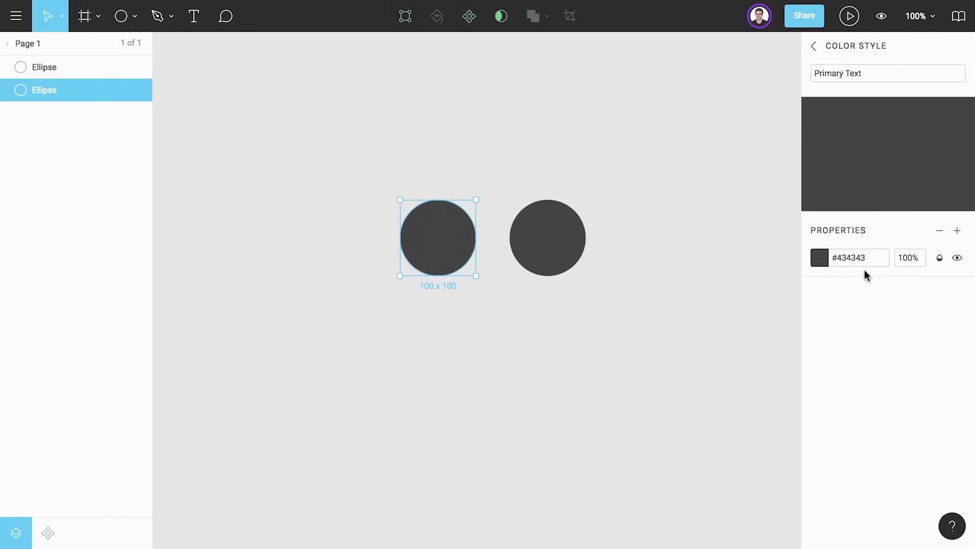
left_click(819, 257)
left_click(648, 333)
left_click_drag(648, 334, 771, 250)
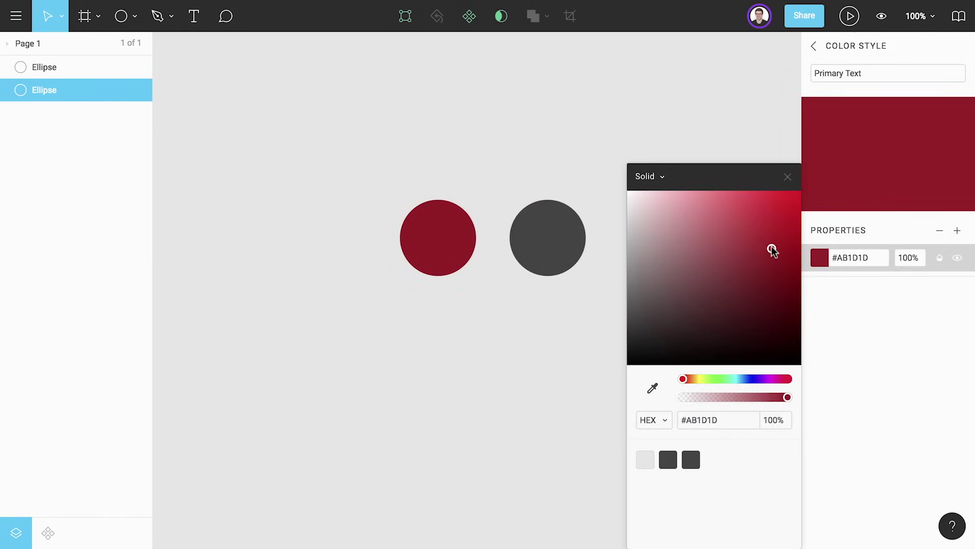
left_click(795, 186)
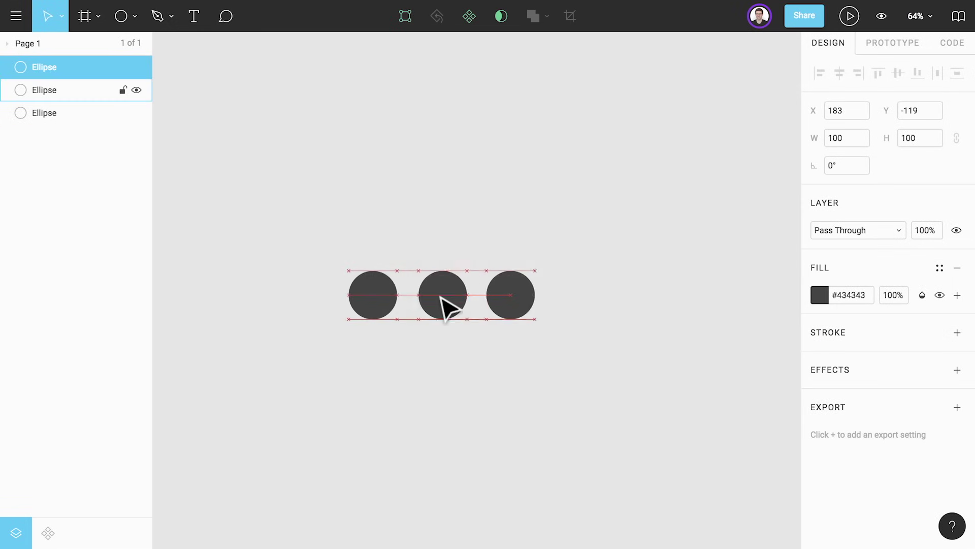
Duplicate the circles into a row of eight and fit them all in view
key("ctrl+d")
key("ctrl+d")
key("ctrl+d")
key("ctrl+d")
key("ctrl+d")
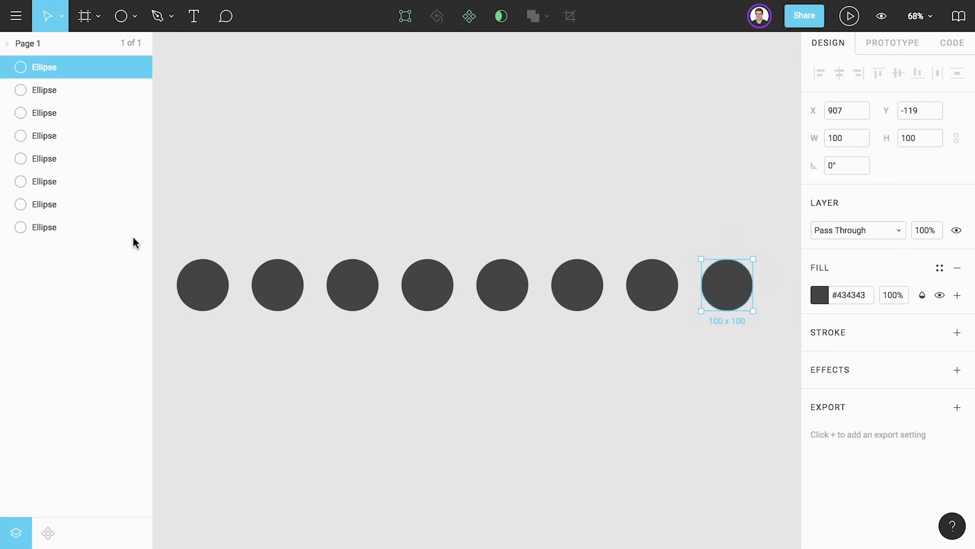
key("ctrl+a")
key("shift+2")
key("Escape")
Fill the second circle #888888 and save it as the 'Secondary Text' colour style
left_click(300, 296)
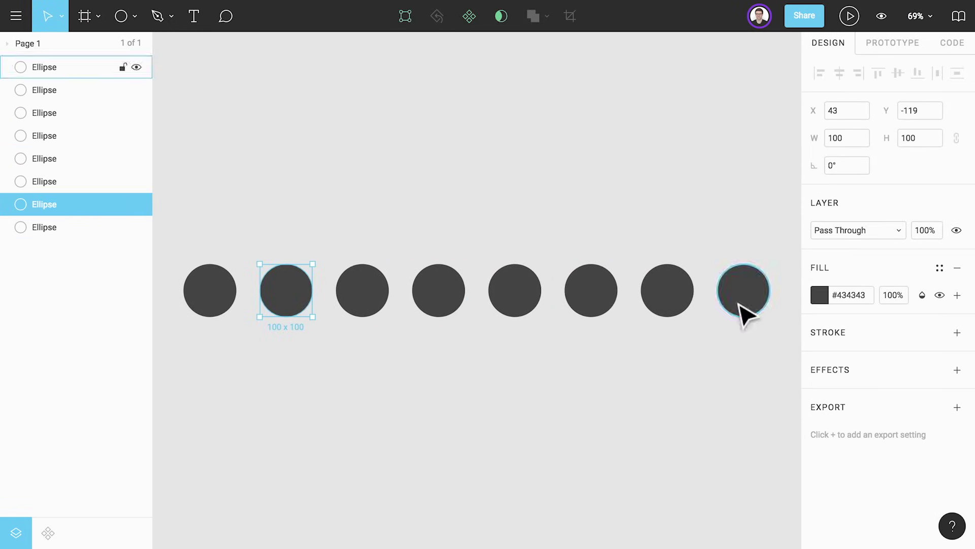
left_click(851, 294)
type("888888")
key("Return")
left_click(939, 268)
left_click(782, 272)
type("Secondary Text")
key("Return")
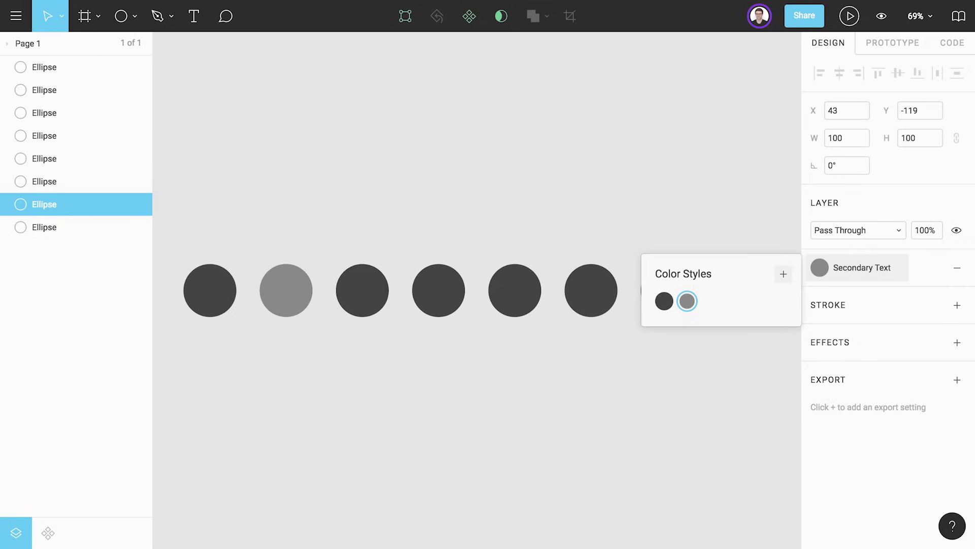
Fill the third circle #BABABA and save it as the 'Tertiary Text' colour style
left_click(377, 295)
left_click(850, 295)
type("BABABA")
key("Return")
left_click(939, 267)
left_click(783, 274)
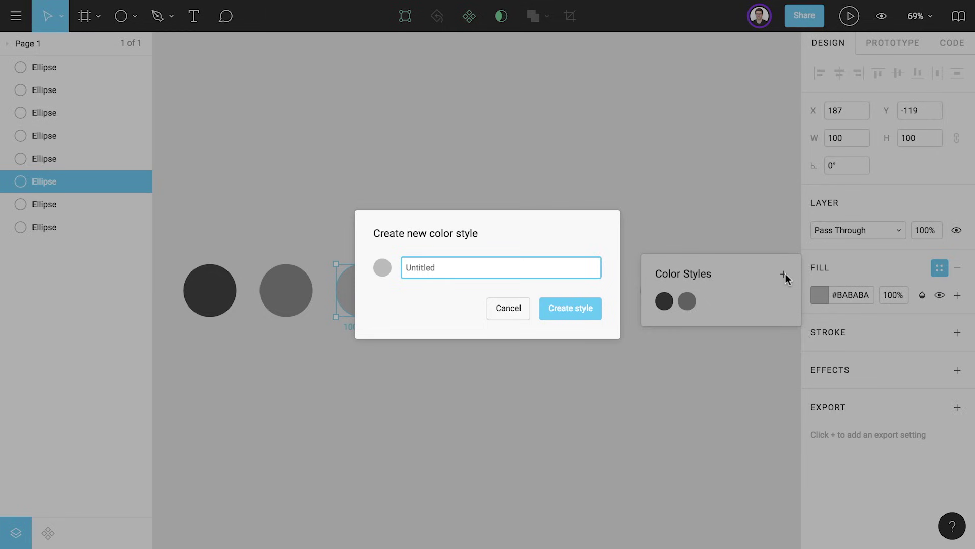
type("Tertiary Text")
left_click(576, 308)
Fill the fourth circle #F4F4F9 and save it as the 'Sidebar Background' colour style
left_click(446, 294)
left_click(843, 295)
type("F4F4F9")
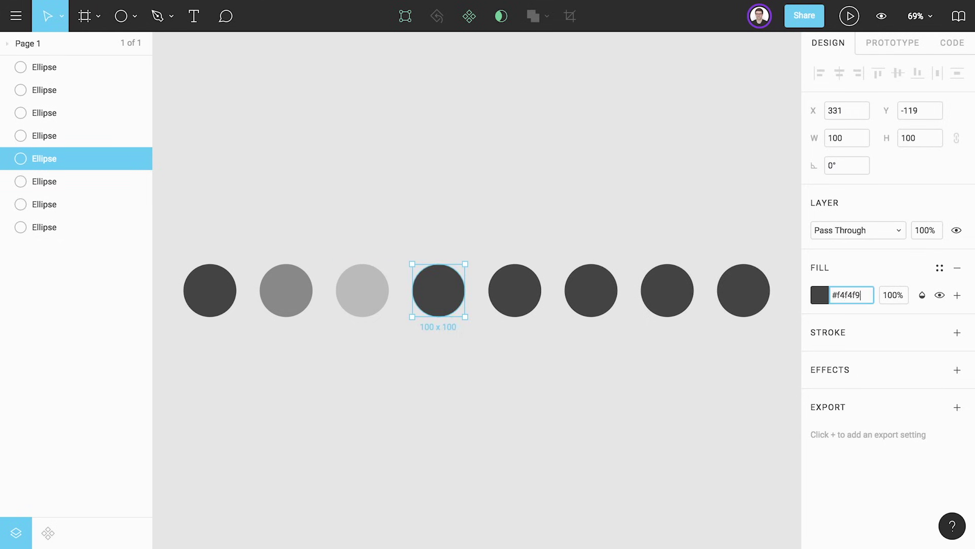
key("Return")
left_click(939, 268)
left_click(783, 274)
type("Sidebar Backg")
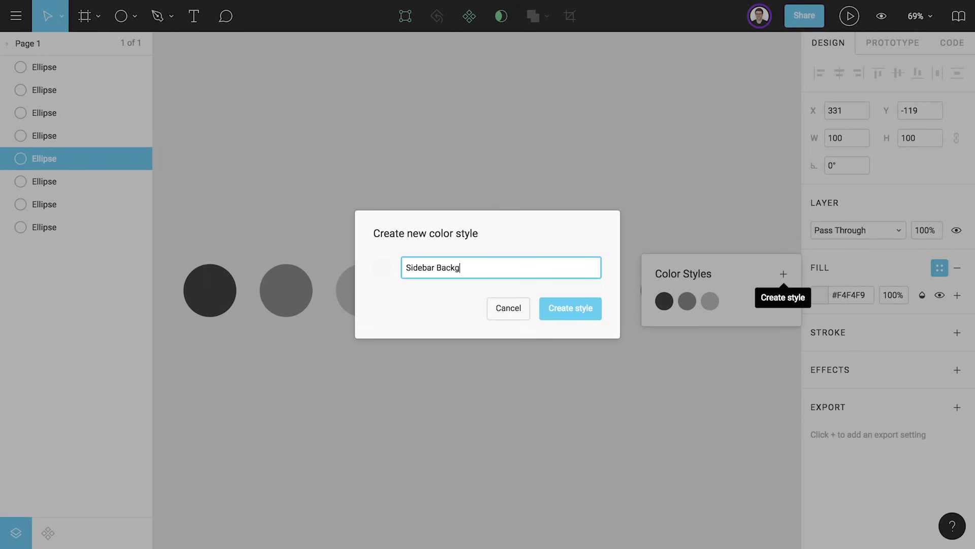
type("round")
key("Return")
Fill the fifth circle #FEFEFE and save it as the 'White' colour style
left_click(522, 298)
left_click(851, 295)
type("#fe")
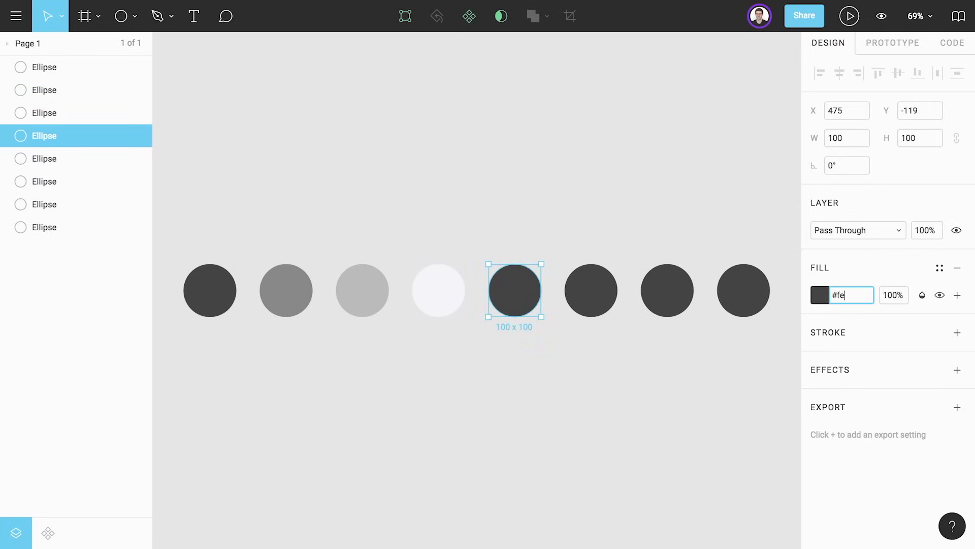
type("fefe")
key("Return")
left_click(939, 267)
left_click(782, 275)
type("White")
key("Return")
Fill the sixth circle yellow #F4D35E and save it as the 'Primary Brand' colour style
left_click(610, 307)
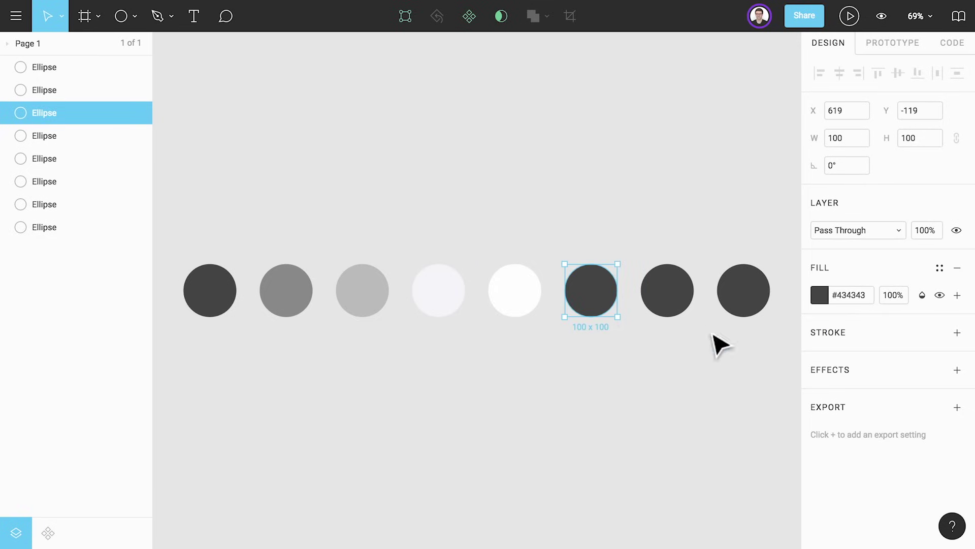
left_click(851, 295)
type("#f4d35e")
key("Return")
left_click(940, 268)
left_click(783, 274)
type("Primary Br")
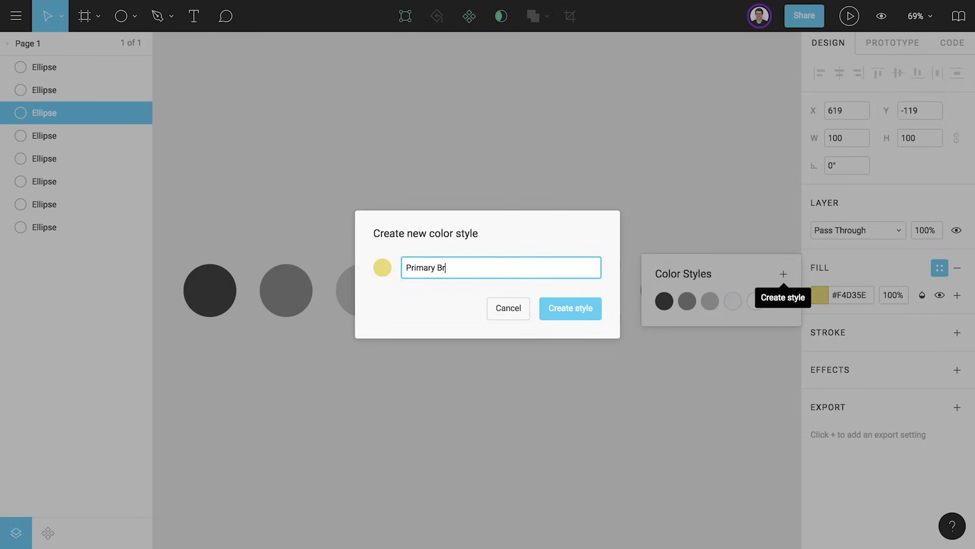
type("and")
key("Return")
Fill the seventh circle blue #30C2FF
left_click(667, 290)
left_click(849, 296)
type("#30c2ff")
key("Return")
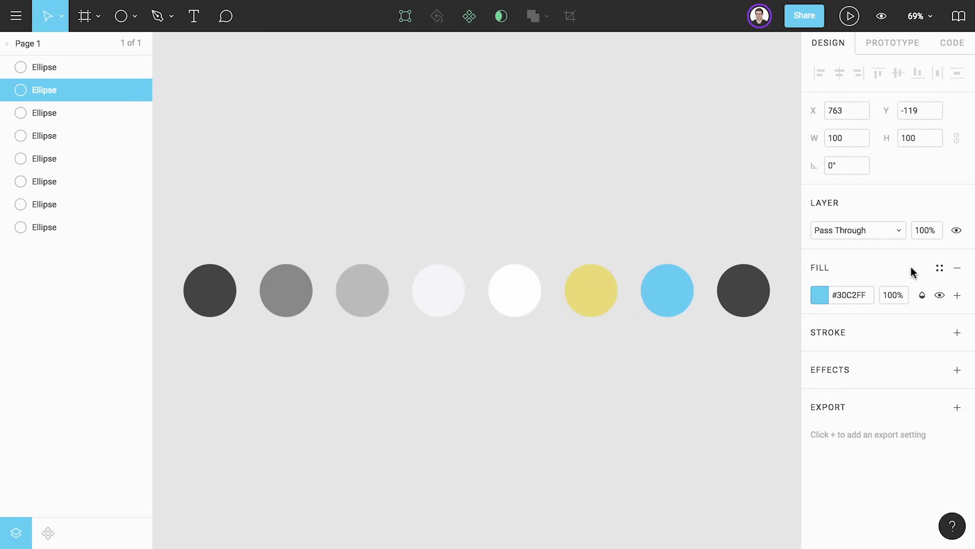
left_click(743, 290)
left_click(820, 294)
Make the eighth circle's fill a linear gradient from the sampled yellow to orange #FF9314
left_click_drag(757, 174, 519, 144)
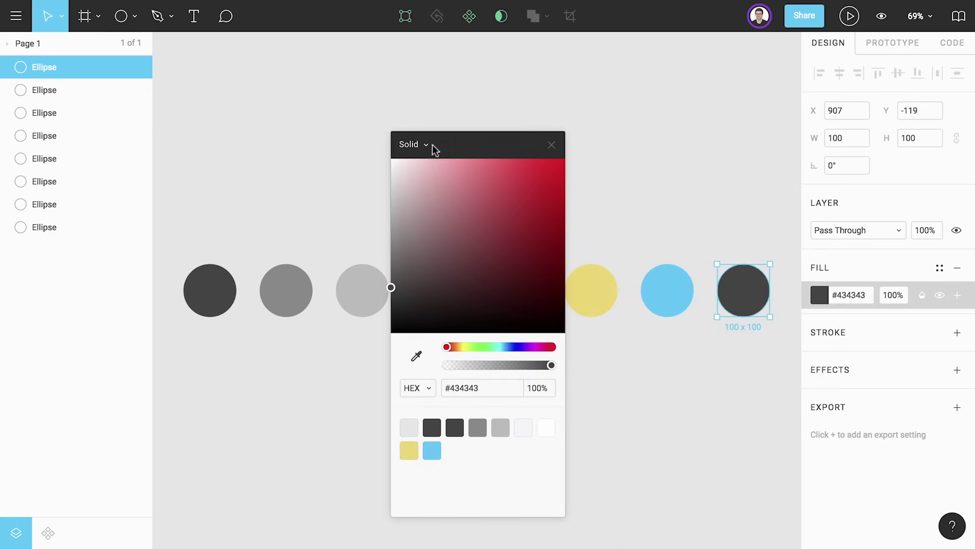
left_click(413, 144)
left_click(442, 163)
left_click(416, 406)
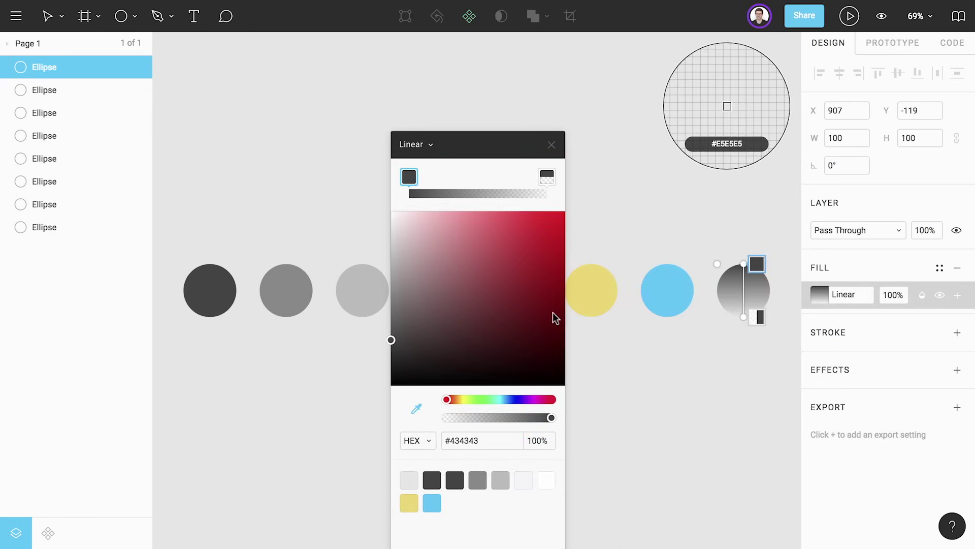
left_click(594, 297)
left_click(547, 177)
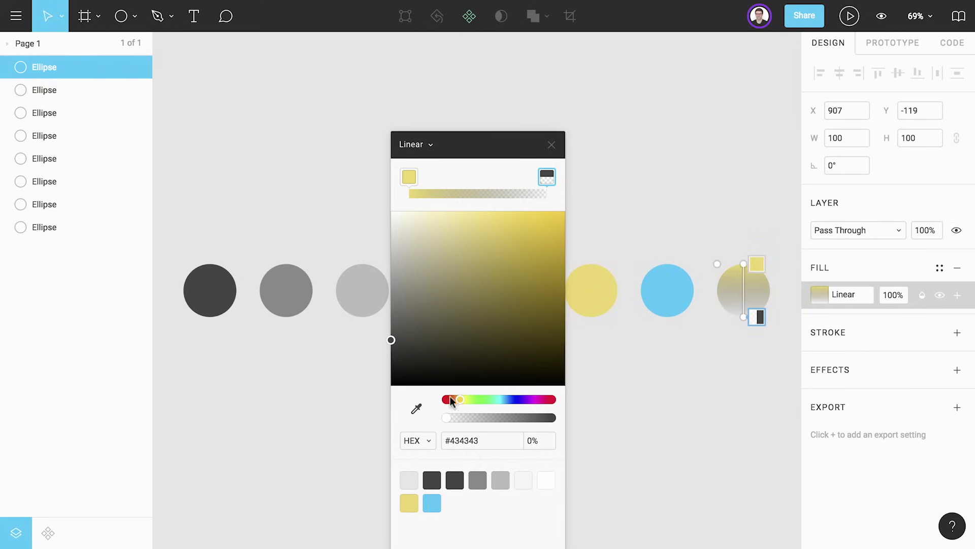
left_click(414, 502)
left_click_drag(505, 214, 553, 199)
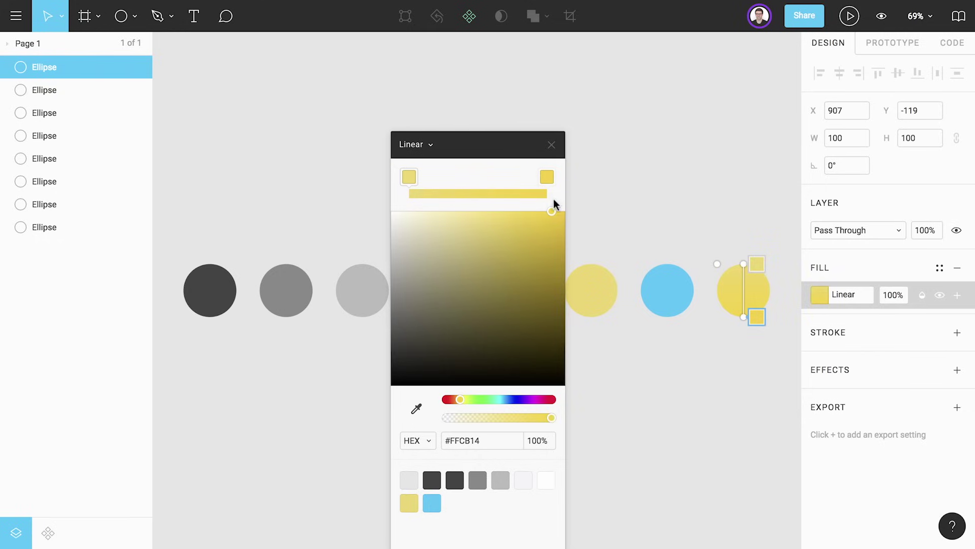
left_click_drag(462, 398, 453, 396)
Angle the yellow-to-orange gradient diagonally across the eighth circle
left_click(526, 193)
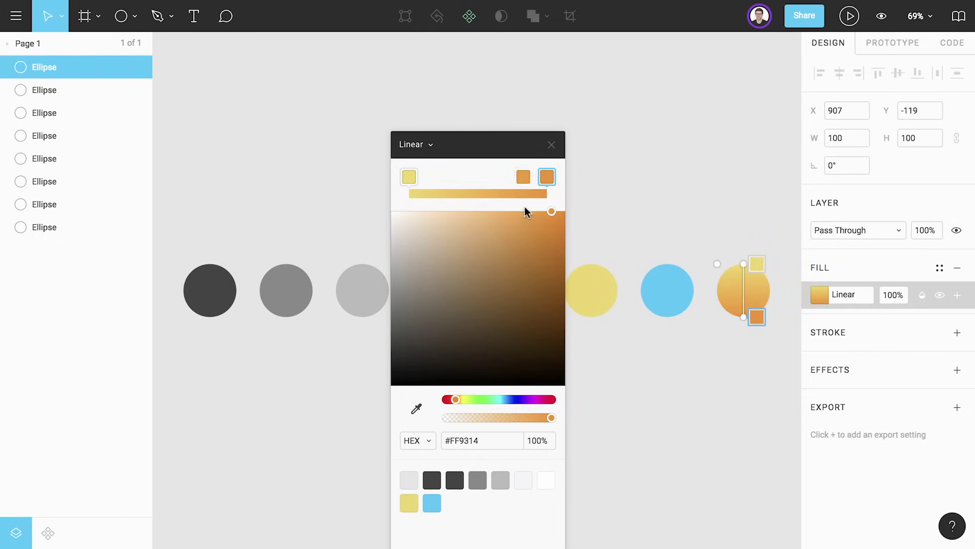
left_click_drag(743, 263, 765, 264)
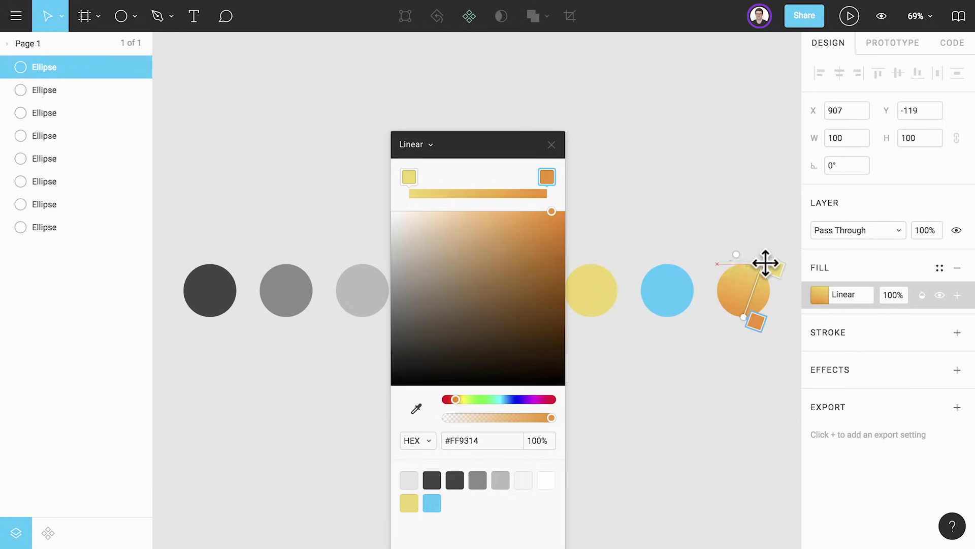
left_click_drag(741, 314, 725, 318)
key("Escape")
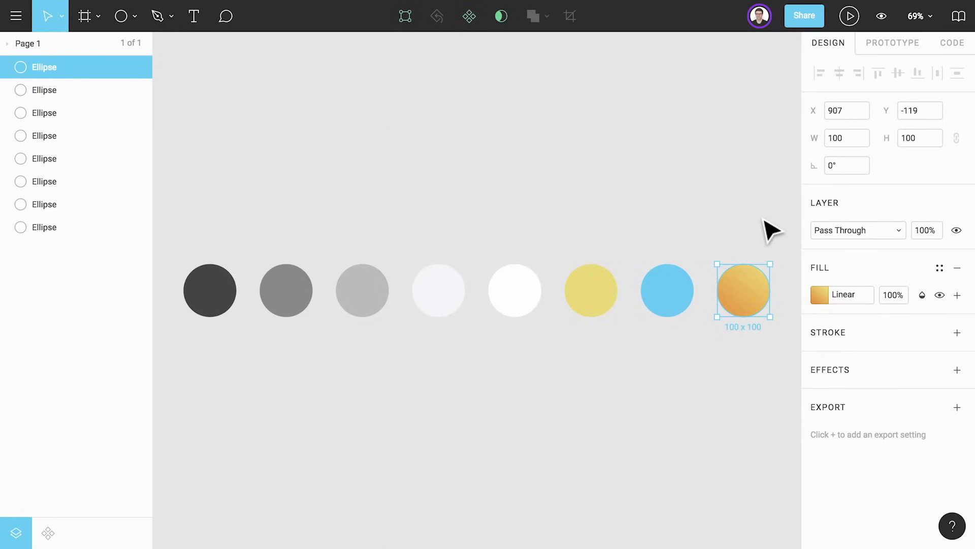
Save the eighth circle's yellow-to-orange gradient as the 'Primary Gradient' colour style
left_click(939, 271)
left_click(782, 272)
type("Primary Gradient")
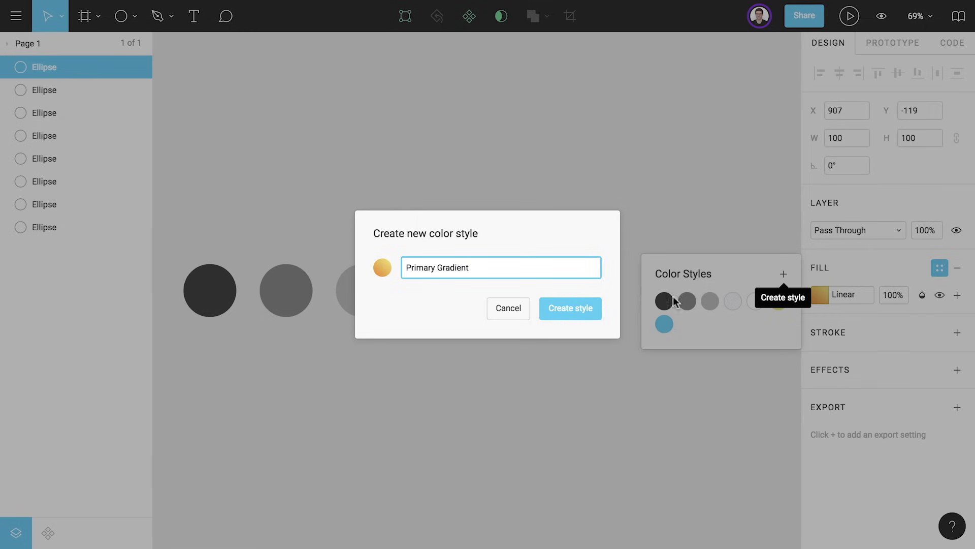
key("Return")
left_click(599, 350)
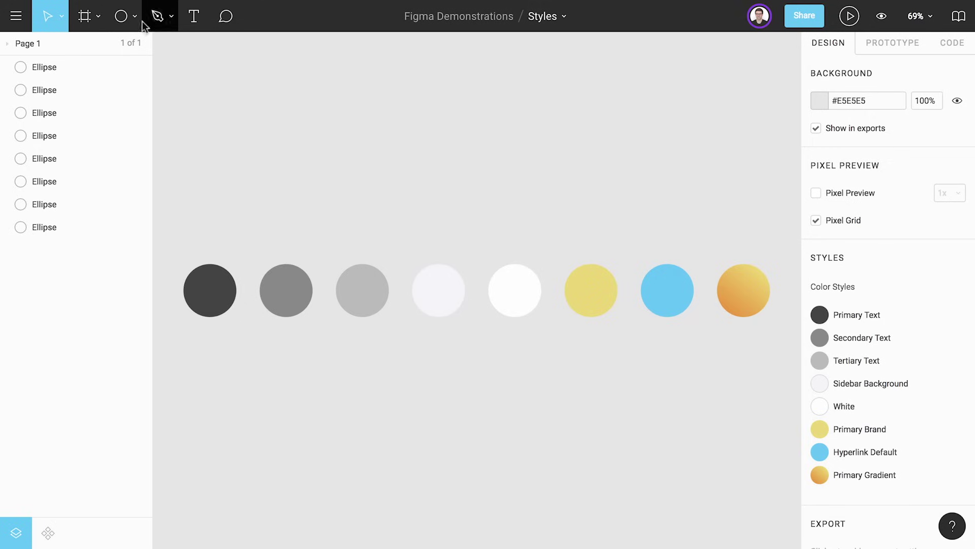
Draw a 100×100 square above the circles with a 4-weight Hyperlink Default stroke
key("r")
left_click(207, 128)
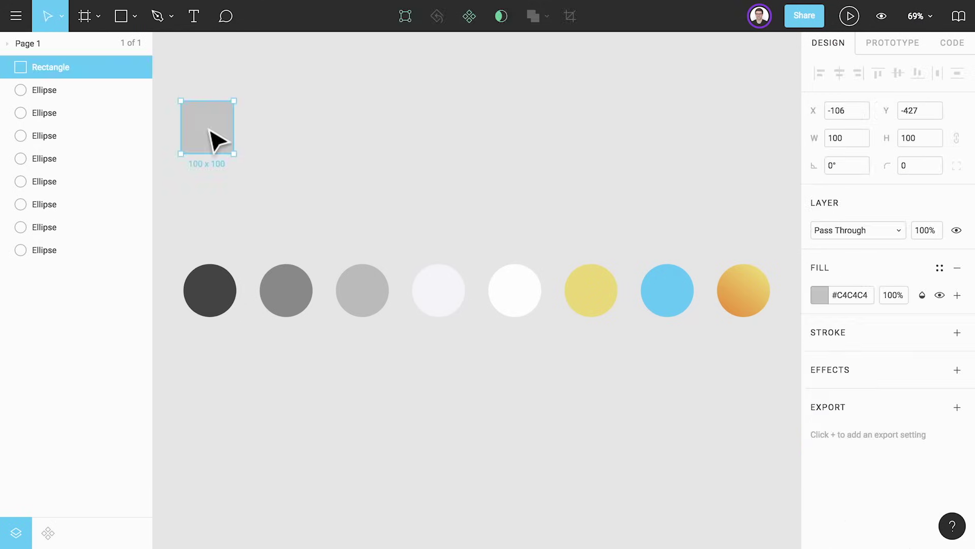
left_click(957, 333)
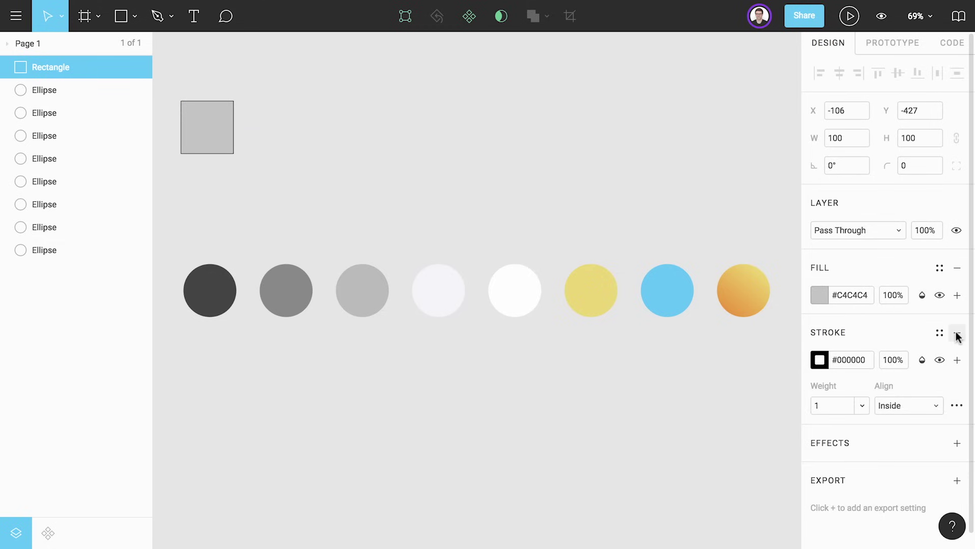
left_click(940, 330)
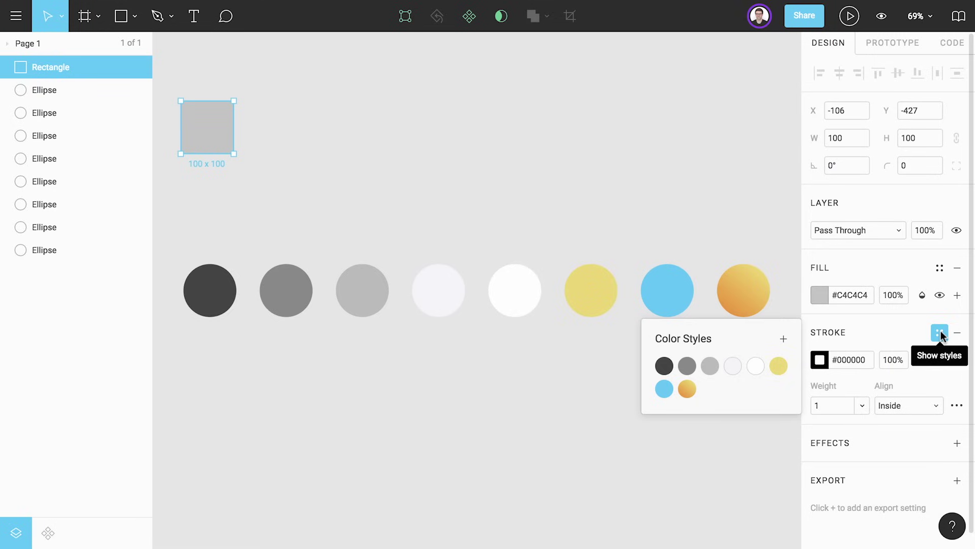
left_click(663, 389)
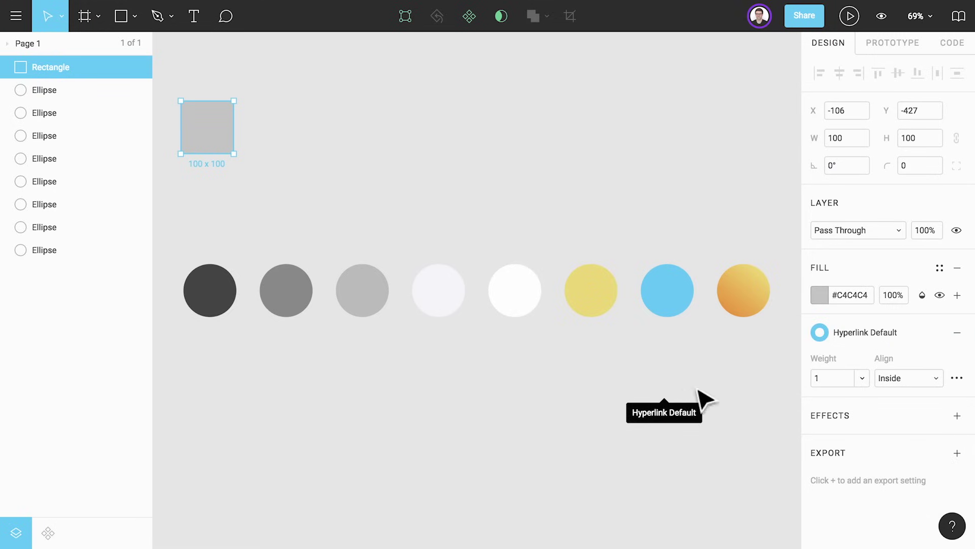
key("Up")
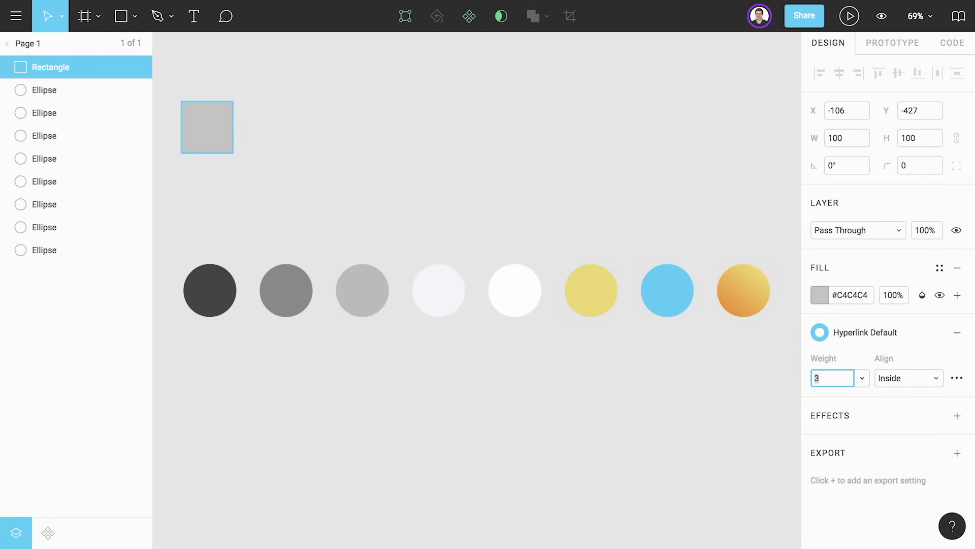
key("Up")
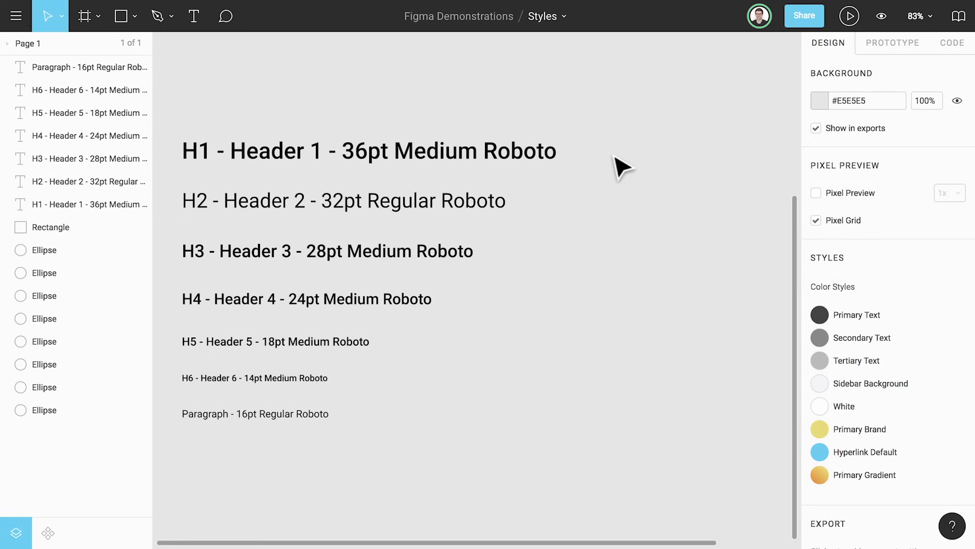
Create an H1 text style from the H1 heading, named after the heading
left_click(554, 160)
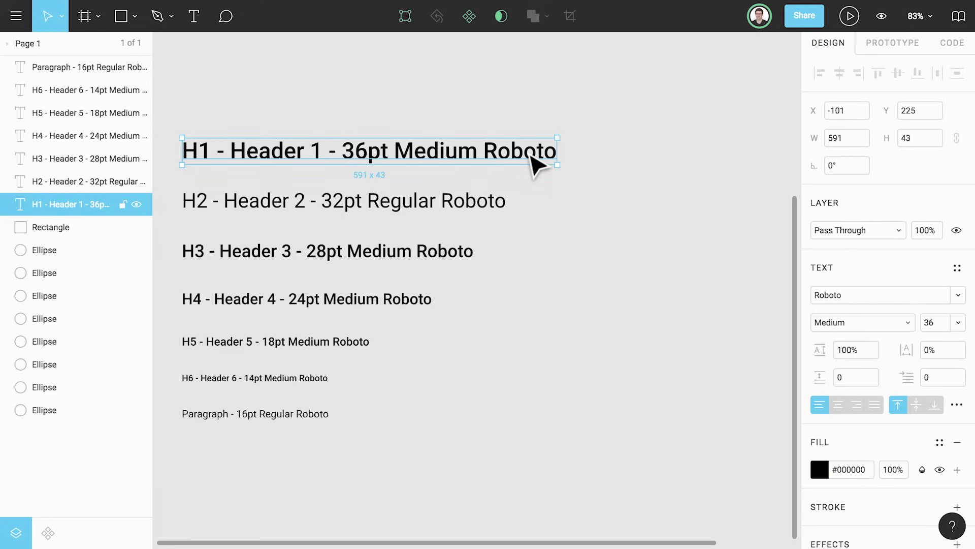
double_click(528, 152)
key("ctrl+c")
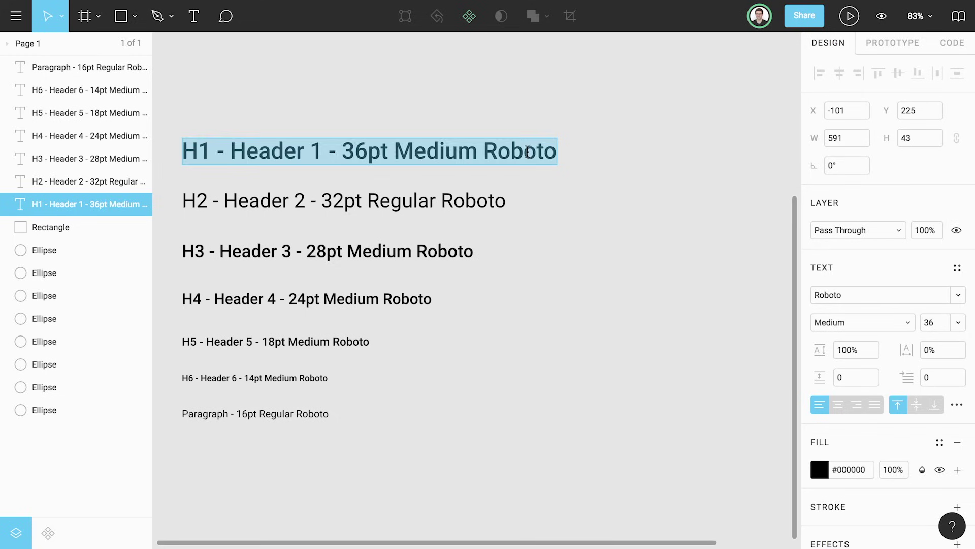
key("Escape")
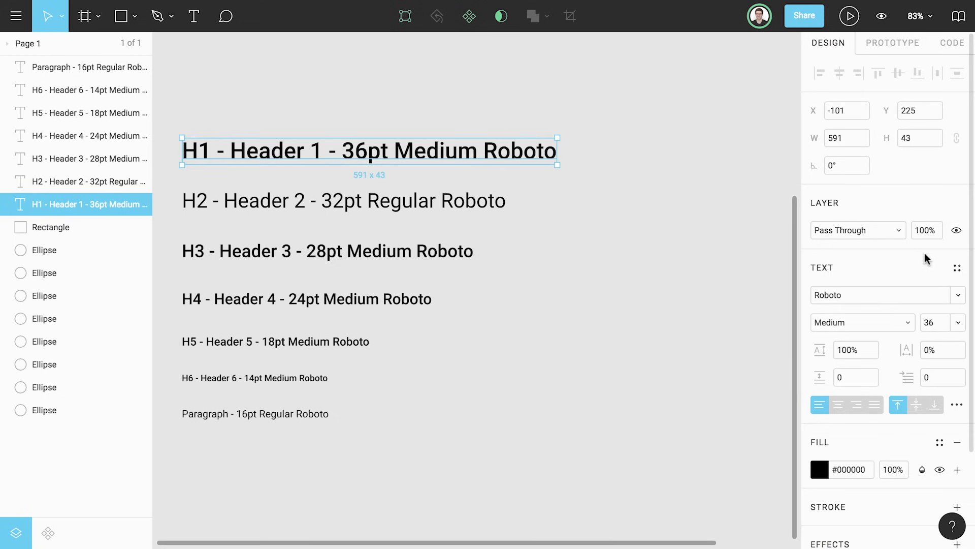
left_click(957, 268)
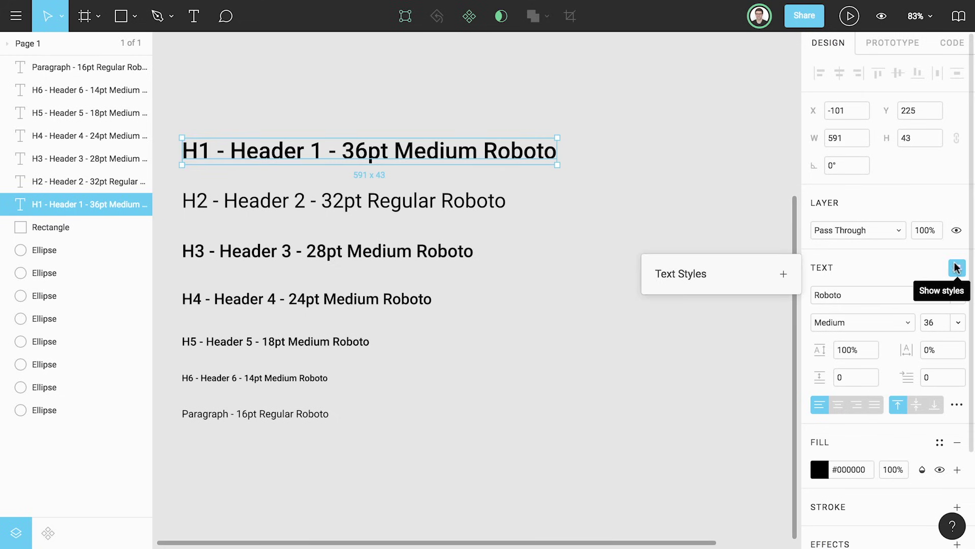
left_click(782, 275)
key("ctrl+v")
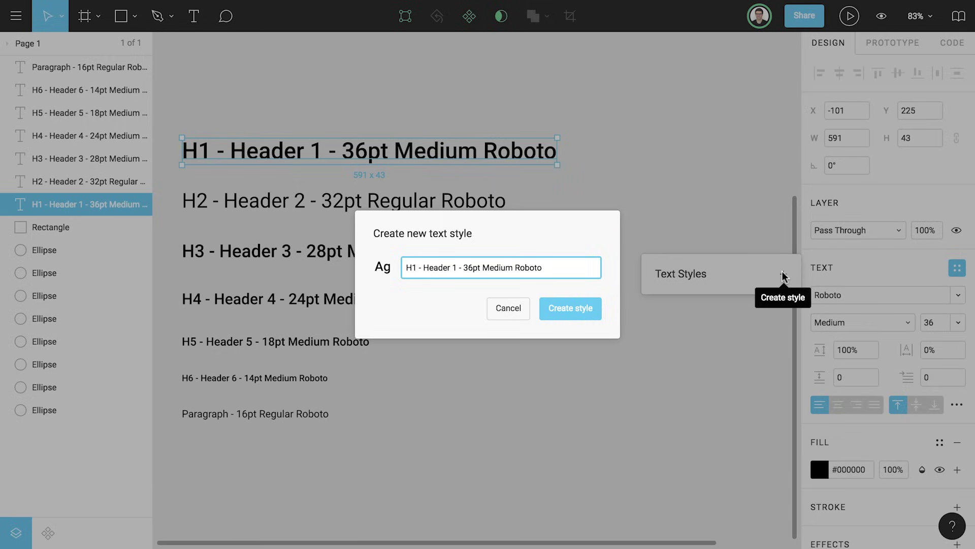
key("Return")
Create an H2 text style from the H2 heading, named after the heading
left_click(765, 243)
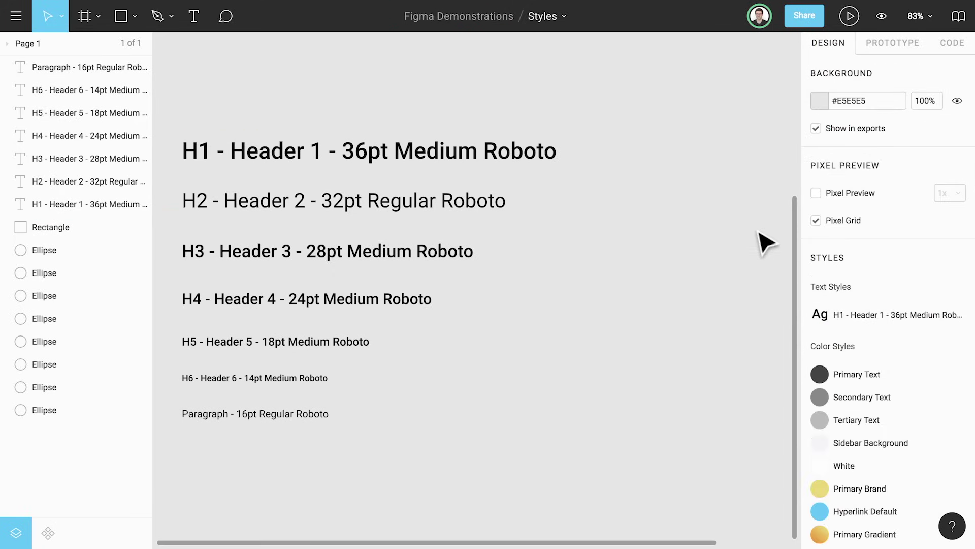
left_click(501, 208)
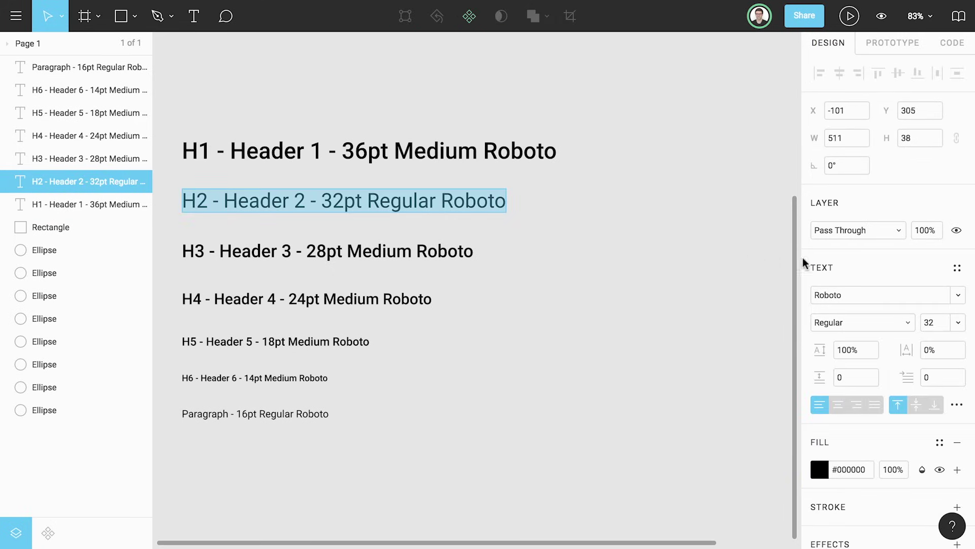
left_click(957, 267)
left_click(783, 275)
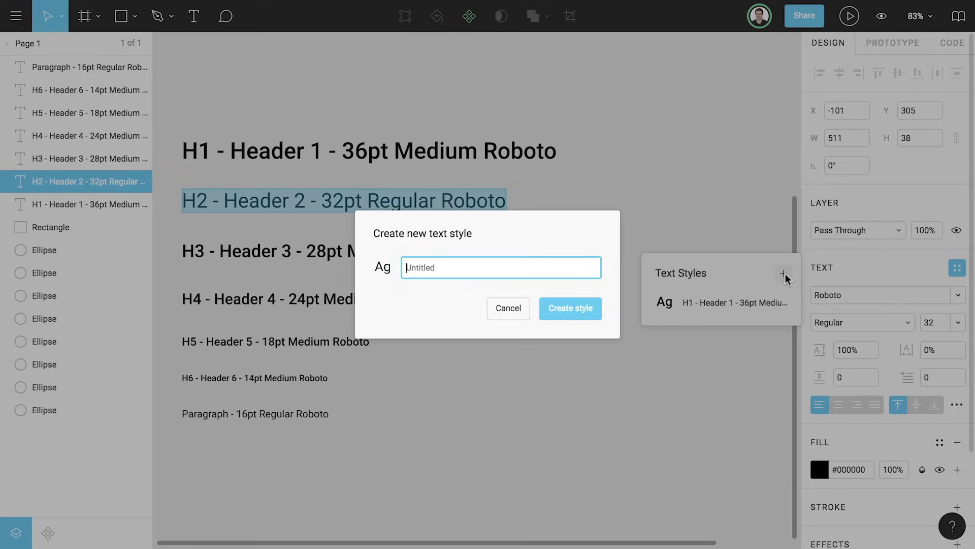
type("H2 - Header 2 - 32pt Regular Roboto")
left_click(570, 308)
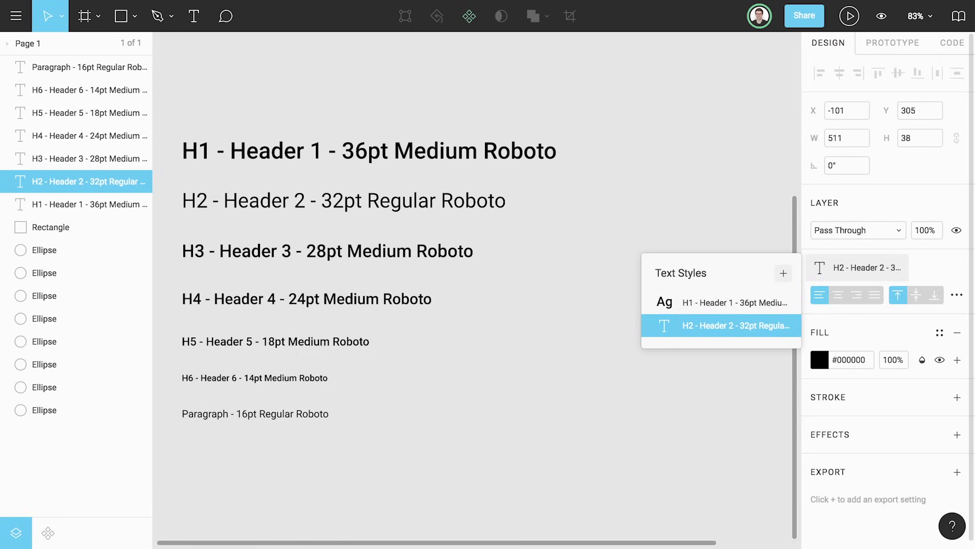
Select the H5 heading and begin another new text style
left_click(454, 256)
left_click(320, 341)
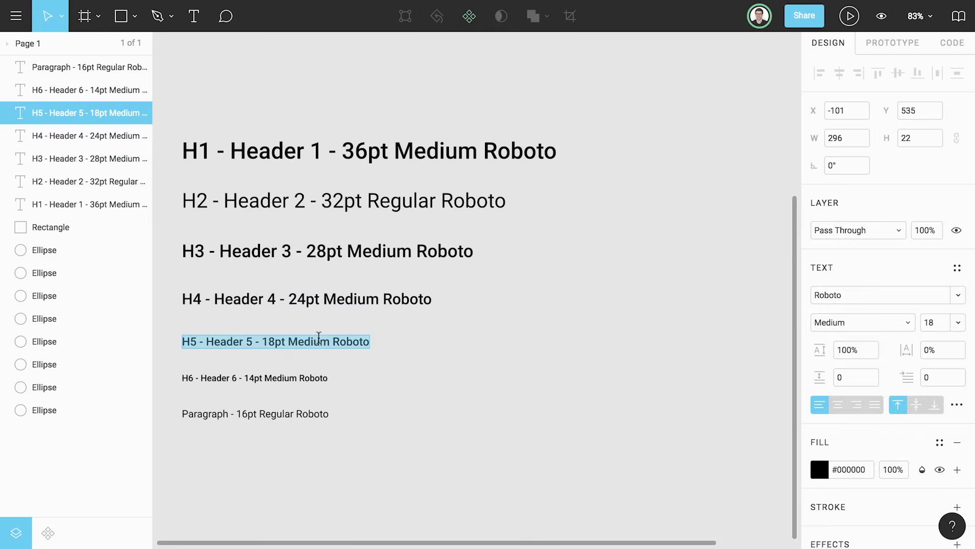
left_click(784, 275)
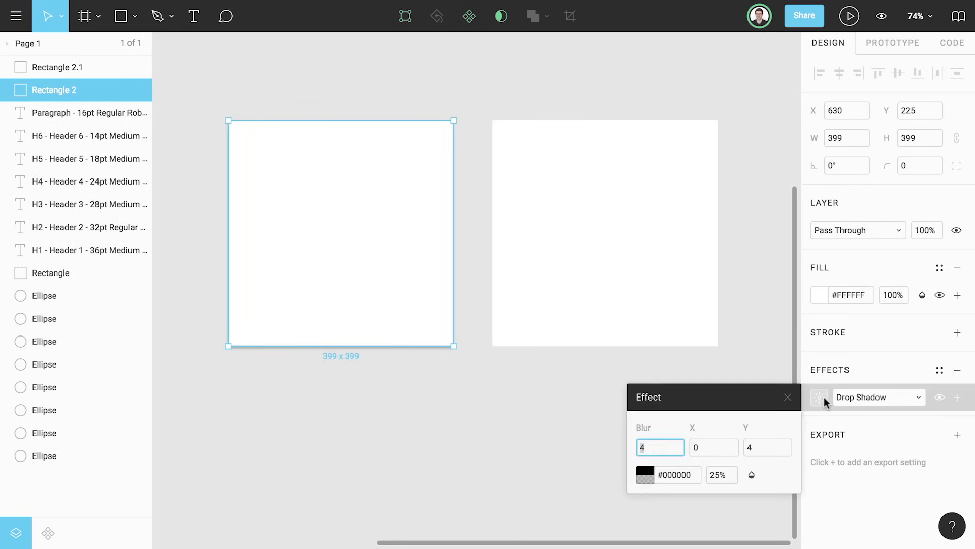
Set the left card's drop shadow to Blur 10, Y 0 and 5% opacity
type("10")
key("Tab")
key("Tab")
type("0")
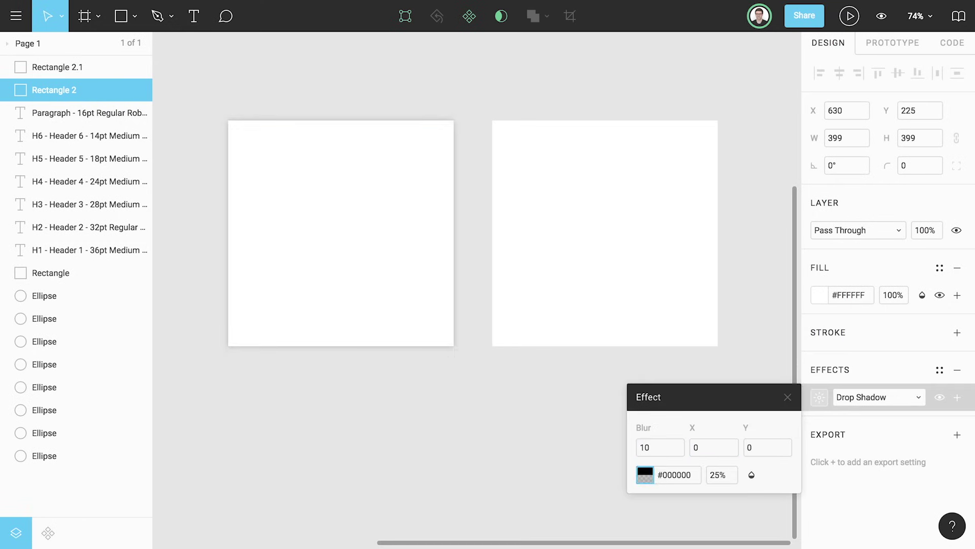
key("Tab")
key("Tab")
type("5")
key("Return")
left_click(794, 395)
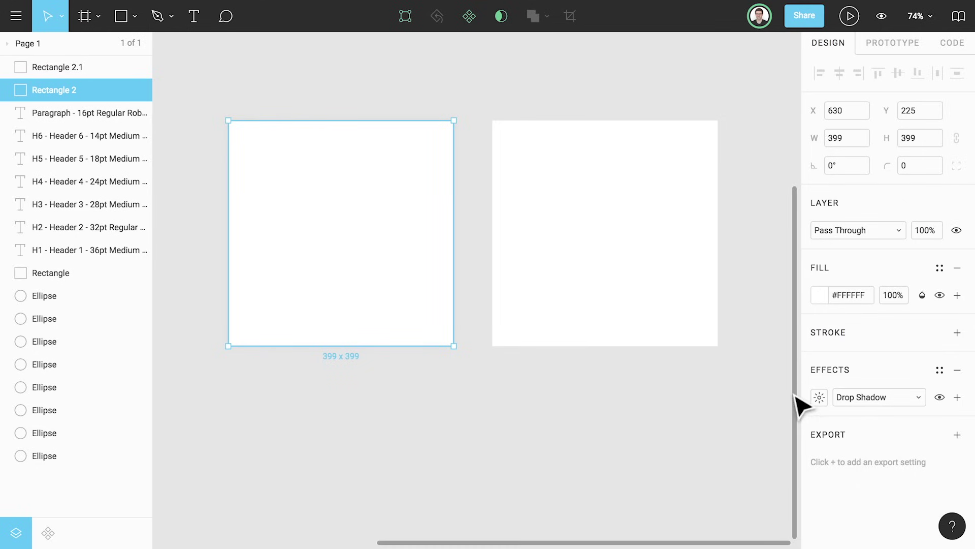
Add a second drop shadow to the left card with a Y offset of 0
left_click(957, 397)
left_click(819, 397)
key("Tab")
key("Tab")
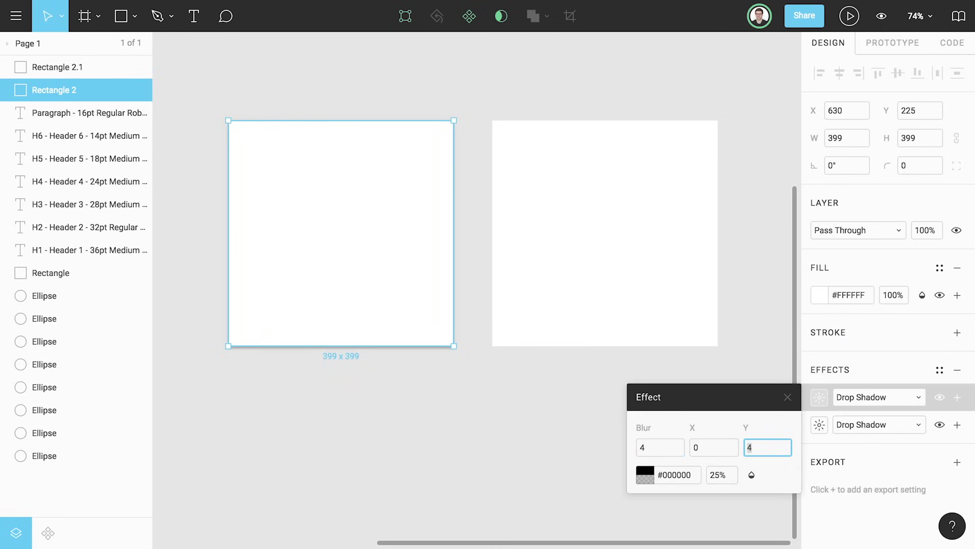
type("0")
left_click(676, 295)
Start a new effect style from the card's shadows named 'Main Content - Drop Shadow'
left_click(449, 297)
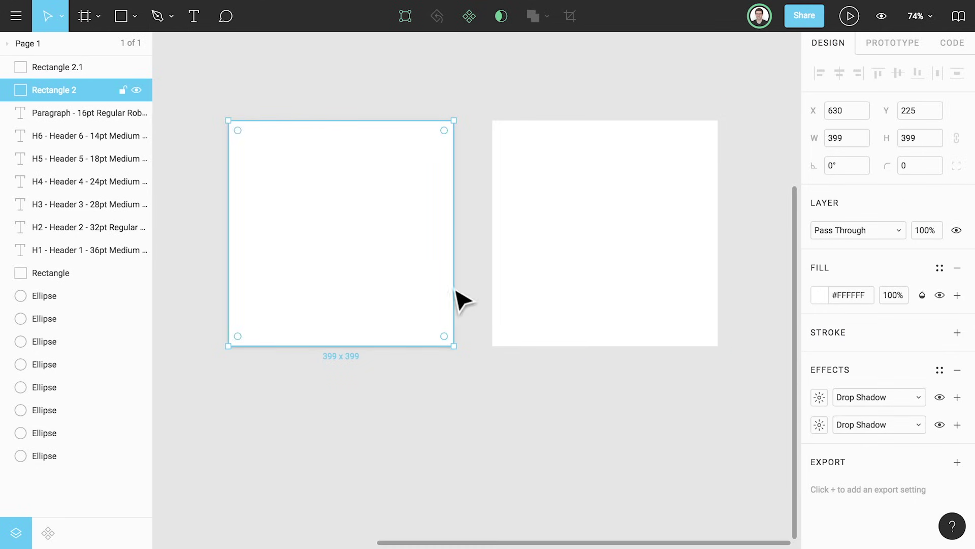
left_click(940, 370)
left_click(784, 375)
type("Main Content - Drop Shadow")
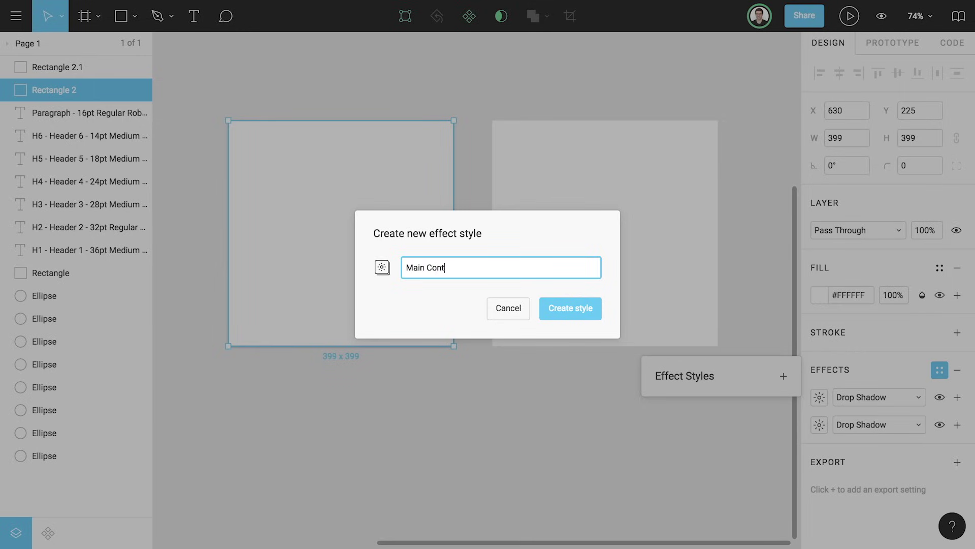
Save the Main Content style, then give the right card a Blur 0, Y 1, #CCCCCC shadow
left_click(577, 313)
left_click(584, 327)
left_click(957, 369)
left_click(819, 397)
type("0")
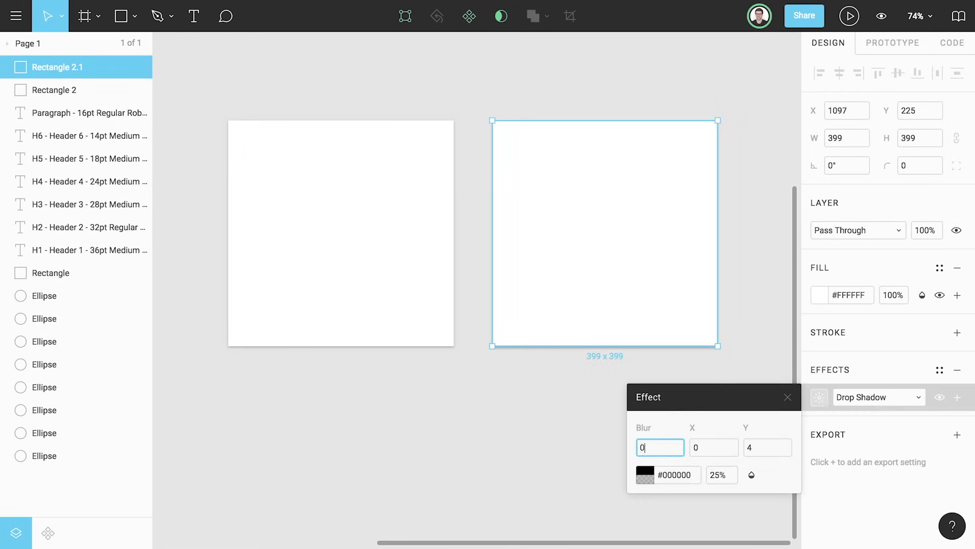
key("Tab")
key("Tab")
type("1")
key("Tab")
type("#cccccc")
key("Return")
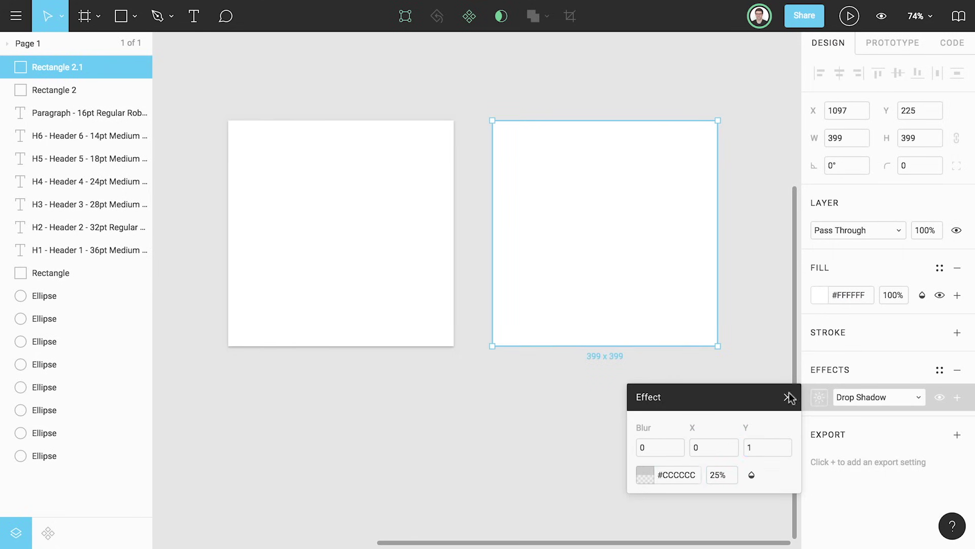
left_click(789, 397)
Save the right card's shadow as the 'Separator - Bottom' effect style
left_click(939, 369)
left_click(783, 376)
type("Separator -")
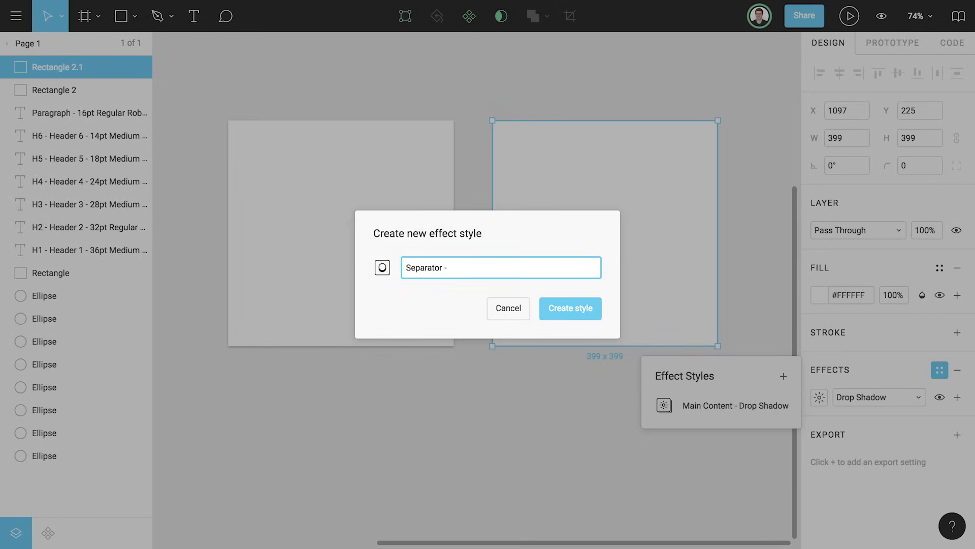
type(" Bottom")
left_click(588, 314)
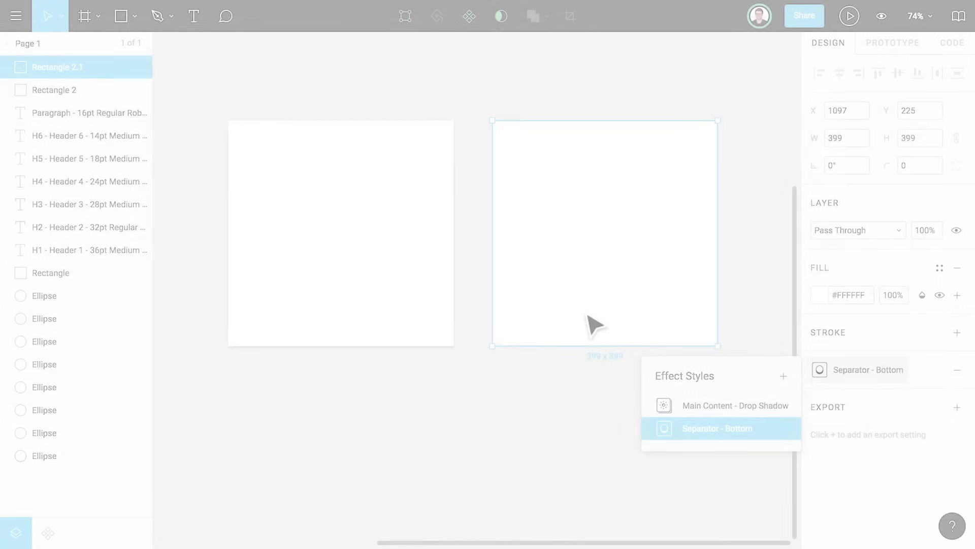
Add a 1440×1024 Desktop frame with a 12-column layout grid at 5% opacity
key("f")
left_click(864, 203)
left_click(957, 350)
left_click(818, 378)
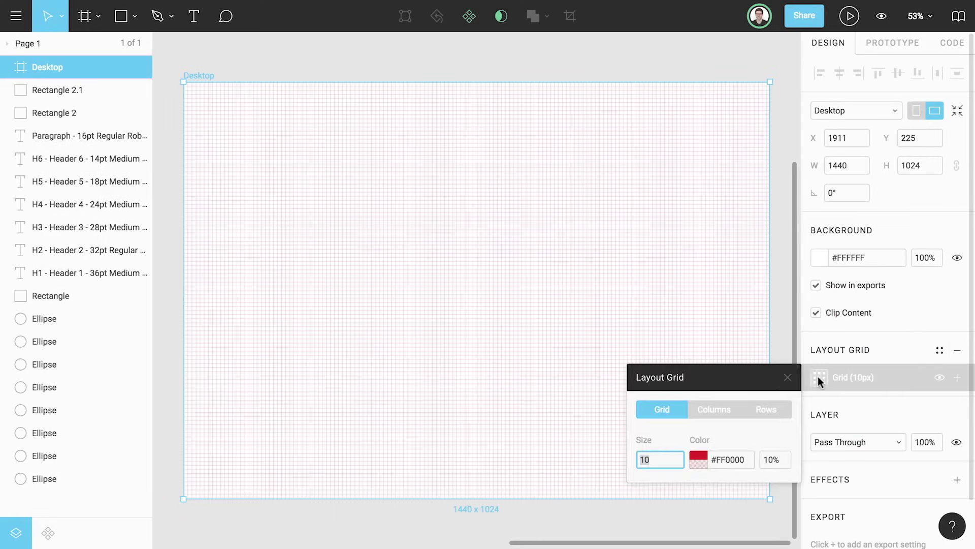
left_click(714, 408)
type("12")
key("Tab")
key("Tab")
key("Tab")
key("Tab")
type("5")
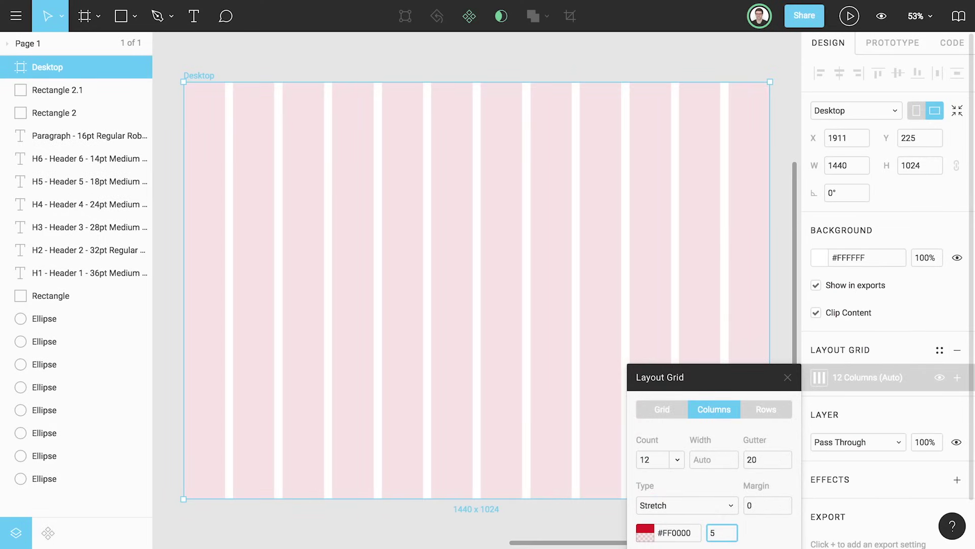
left_click(788, 377)
Save the column grid as the 'Desktop Grid / 12 Col / No Margin' grid style
left_click(940, 350)
left_click(784, 356)
type("Desktop Grid / 12 Col")
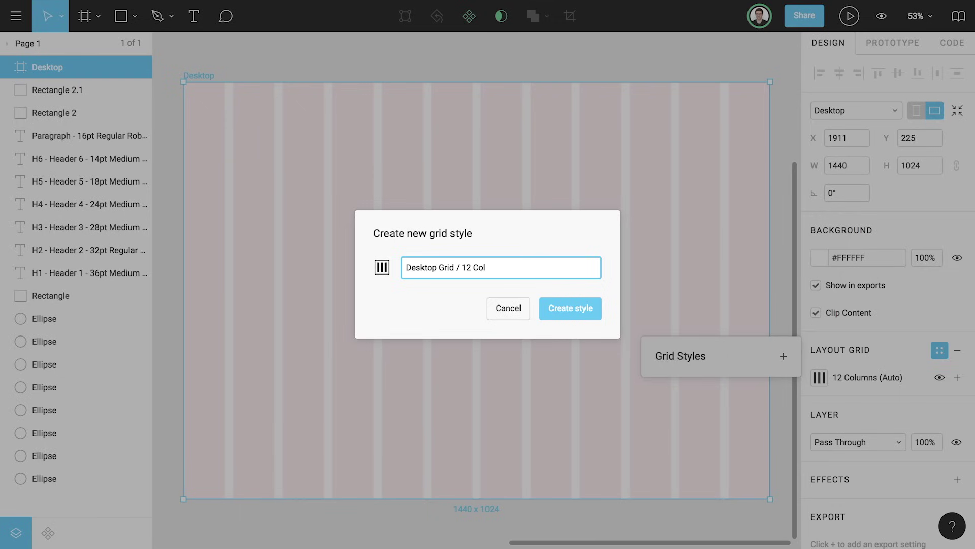
type(" / No Margin")
key("Return")
key("Escape")
key("shift+1")
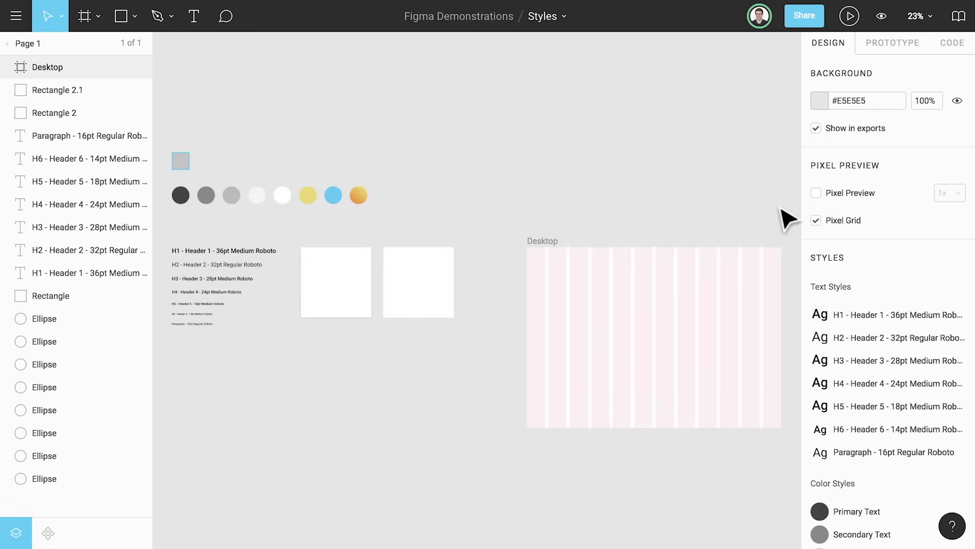